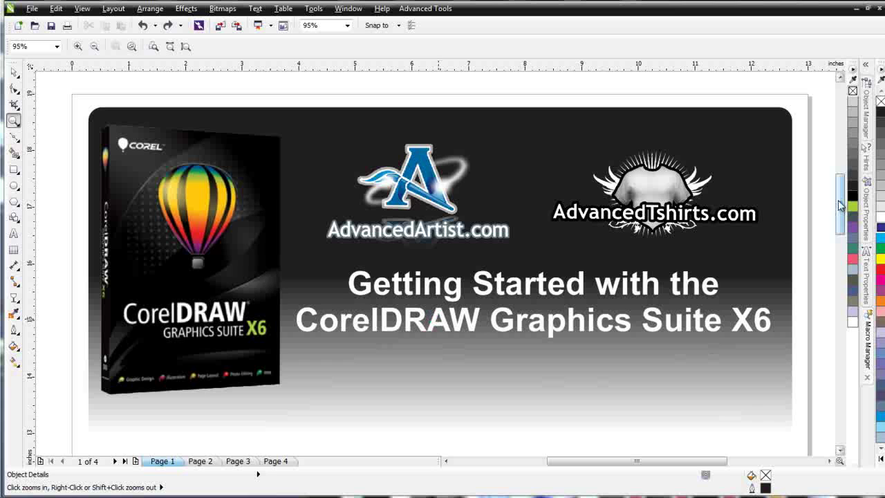
- Check the CMYK black fill values of several swatches in the first grayscale column below the title banner
left_click_drag(841, 198, 841, 261)
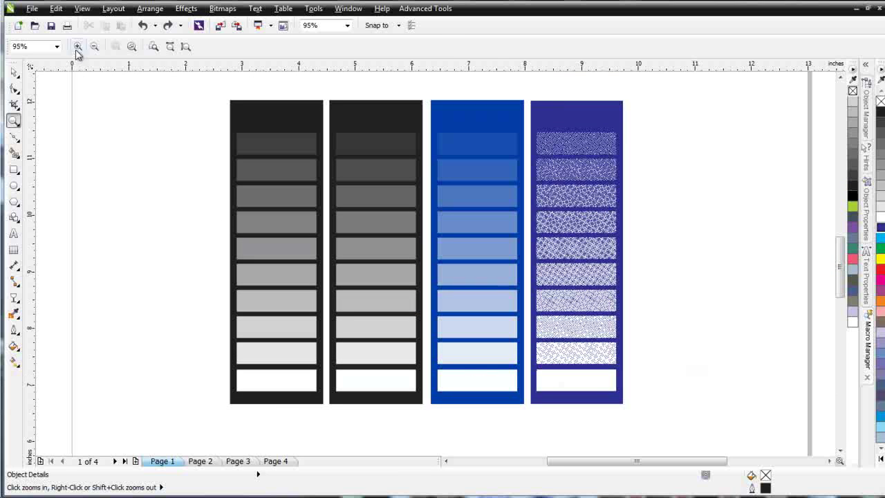
left_click(15, 72)
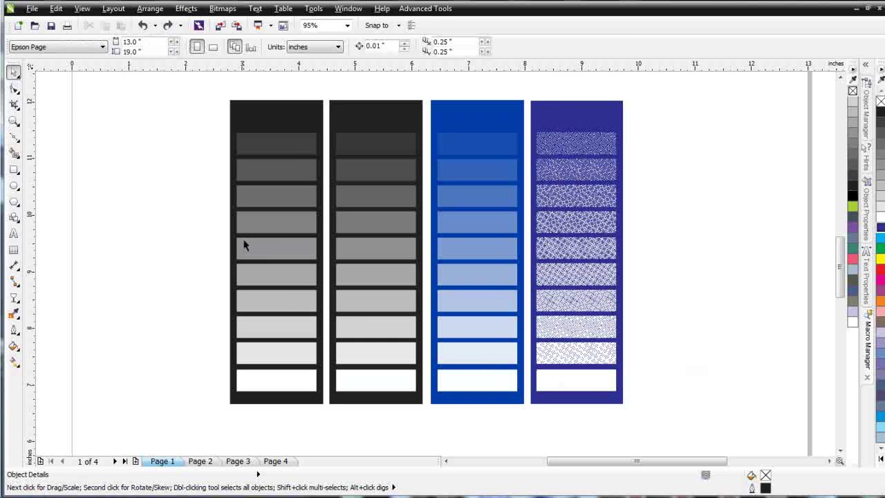
left_click(268, 122)
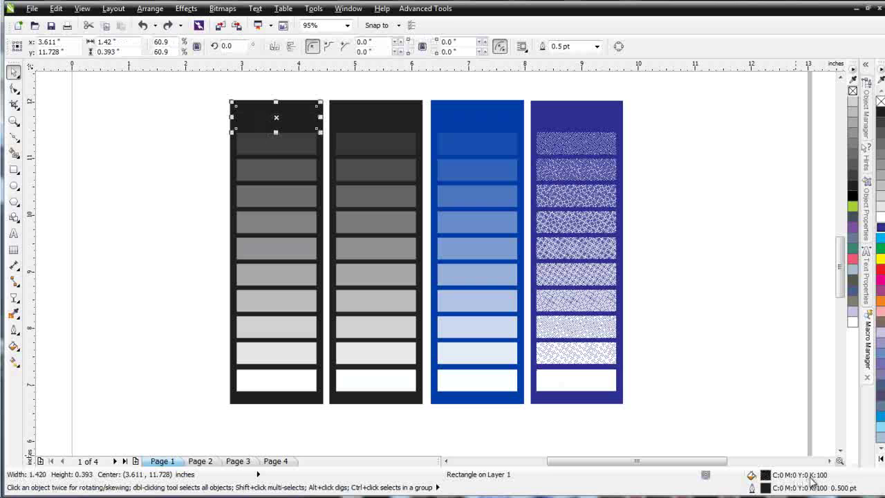
left_click(273, 147)
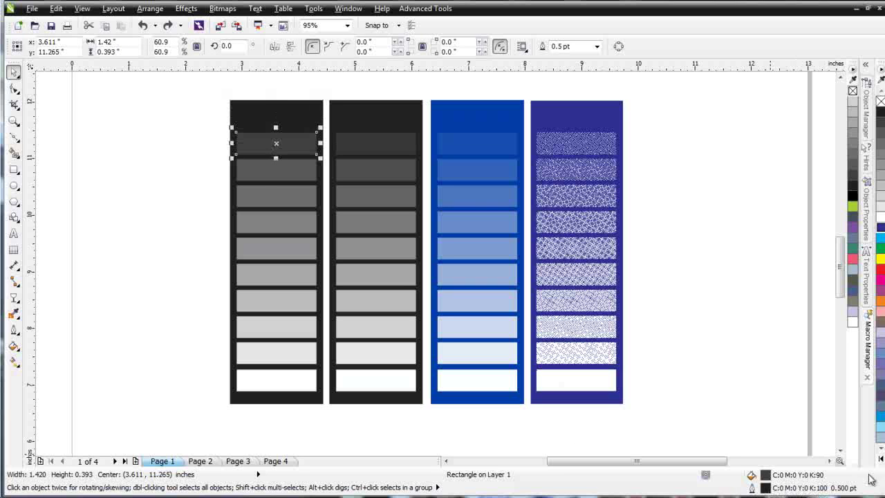
left_click(282, 182)
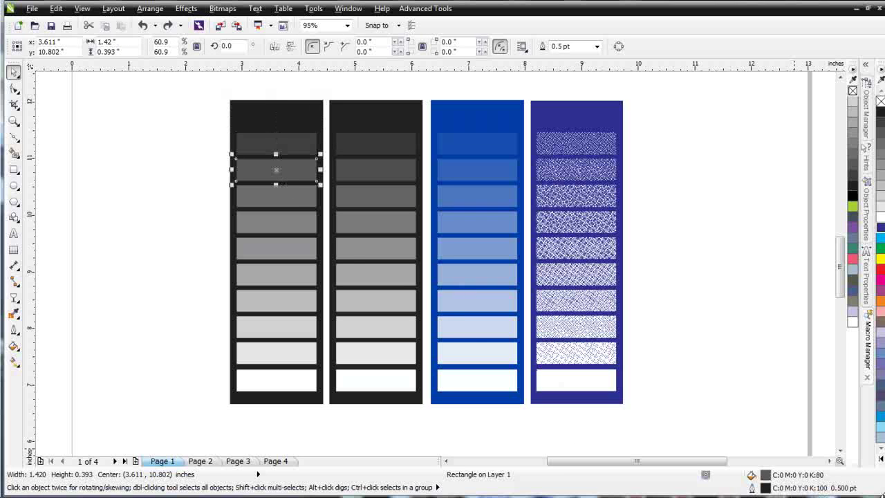
left_click(291, 380)
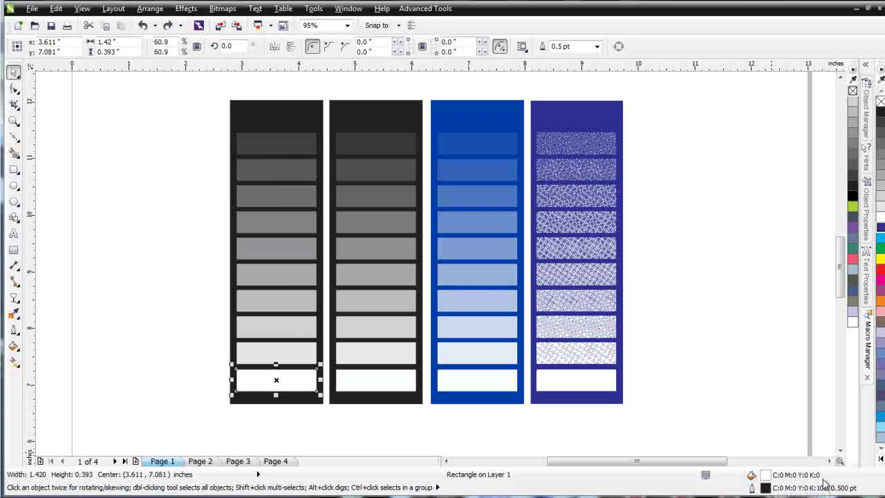
- Check the spot colour tint fills of the upper swatches in the second black column
left_click(399, 128)
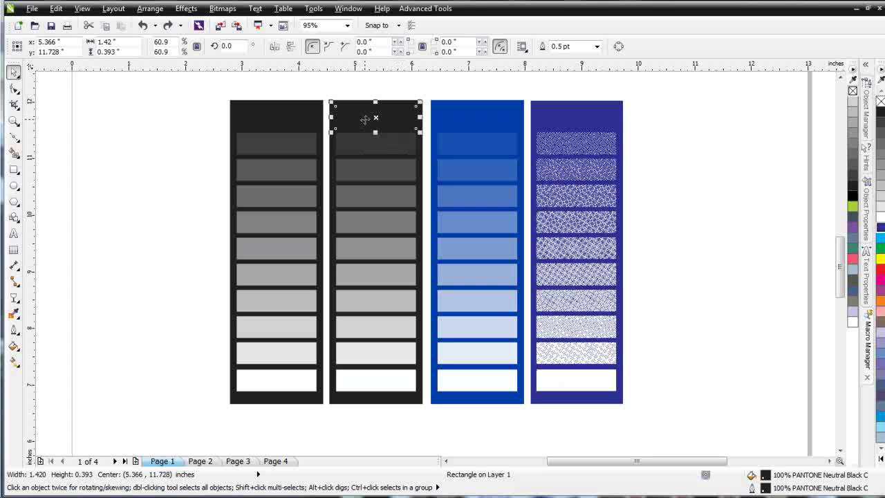
left_click(372, 145)
left_click(379, 172)
left_click(377, 191)
left_click(377, 220)
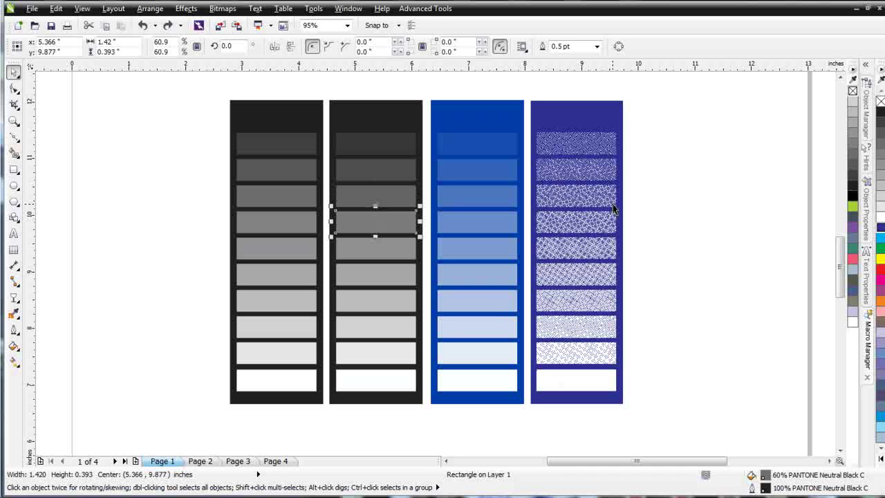
- Check the spot colour tint fills of the swatches in the light blue column
left_click(492, 123)
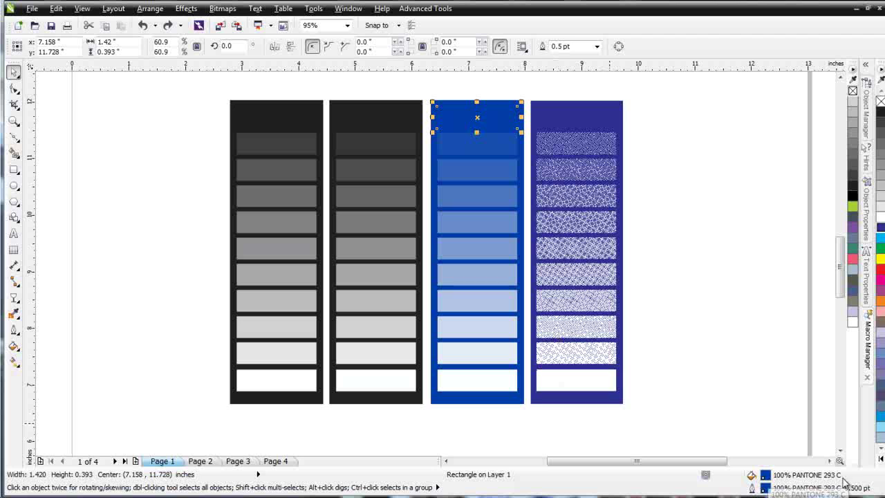
left_click(463, 160)
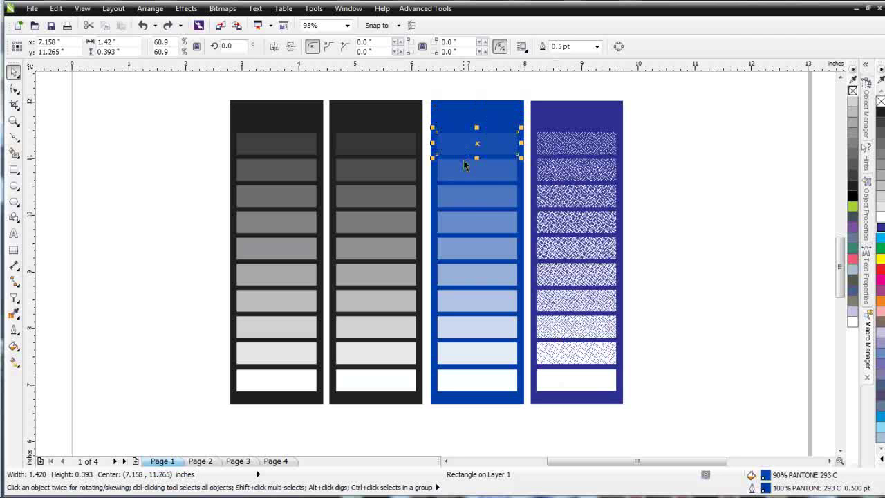
left_click(477, 201)
left_click(480, 224)
left_click(488, 252)
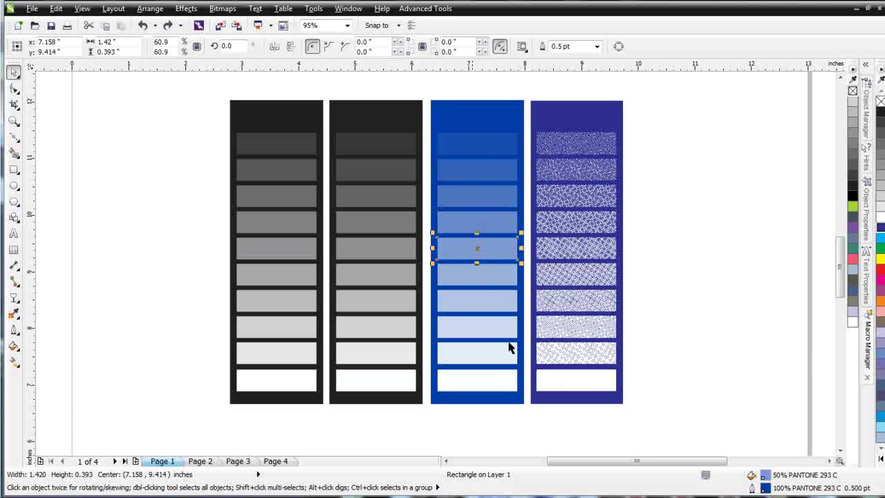
- Examine the halftone dot patterns in the monochrome bitmap column from its dark swatches to its light swatches
left_click(580, 124)
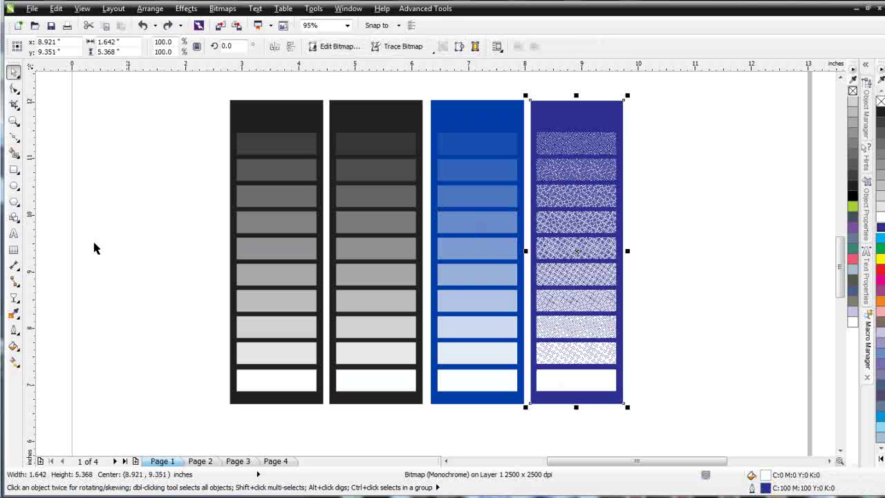
left_click(13, 120)
left_click_drag(500, 114, 602, 253)
left_click_drag(421, 112, 558, 291)
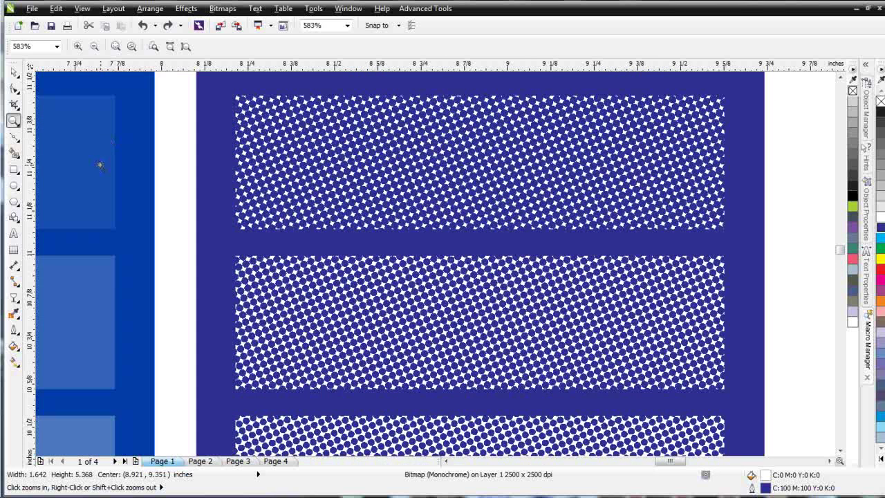
right_click(409, 181)
right_click(458, 316)
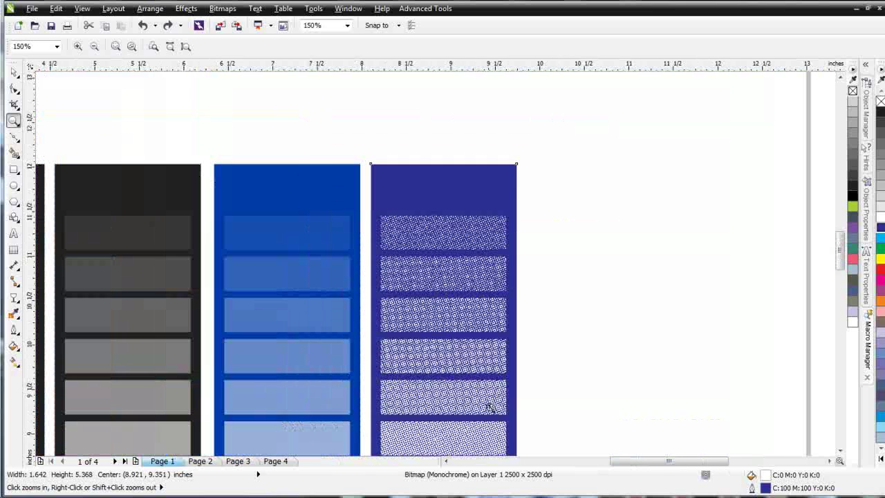
left_click(437, 318)
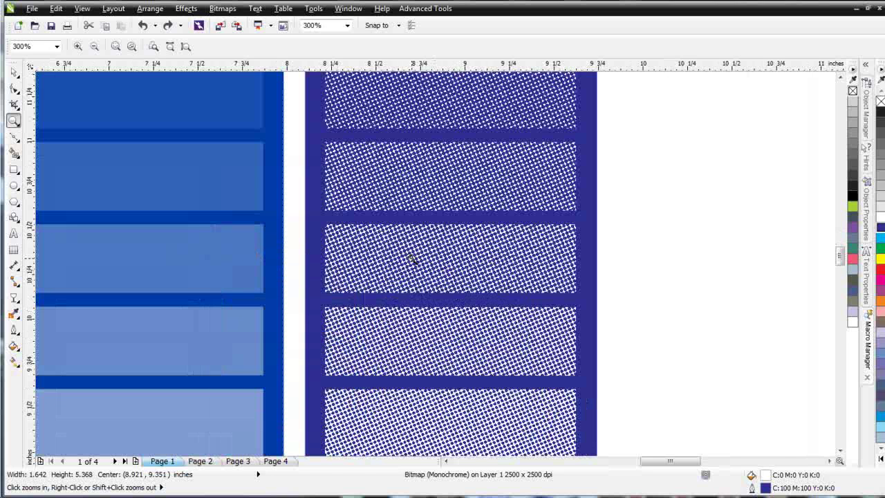
right_click(488, 311)
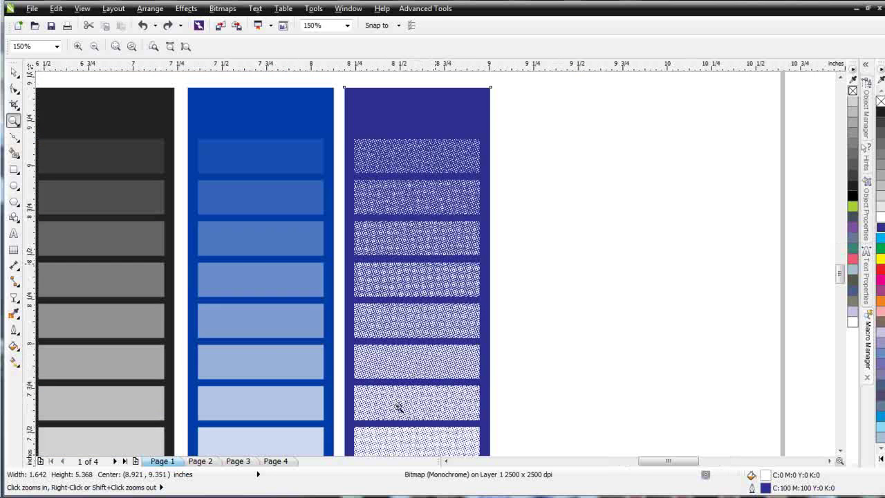
left_click(399, 407)
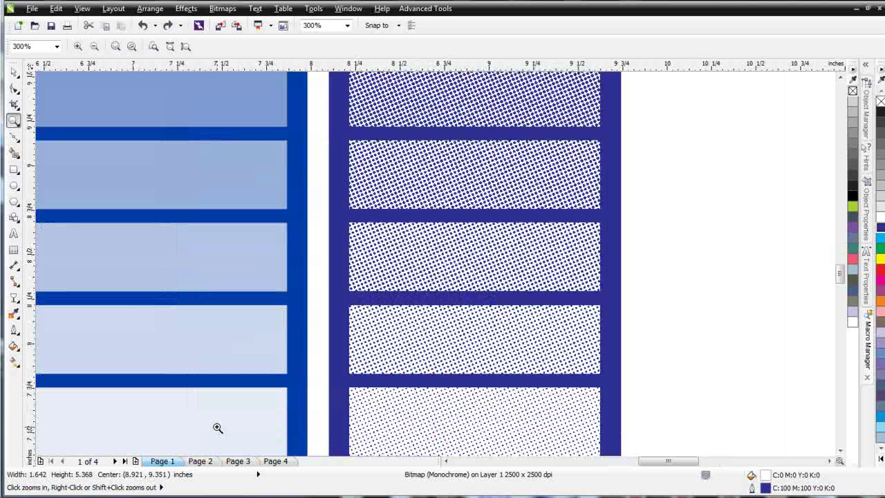
right_click(461, 369)
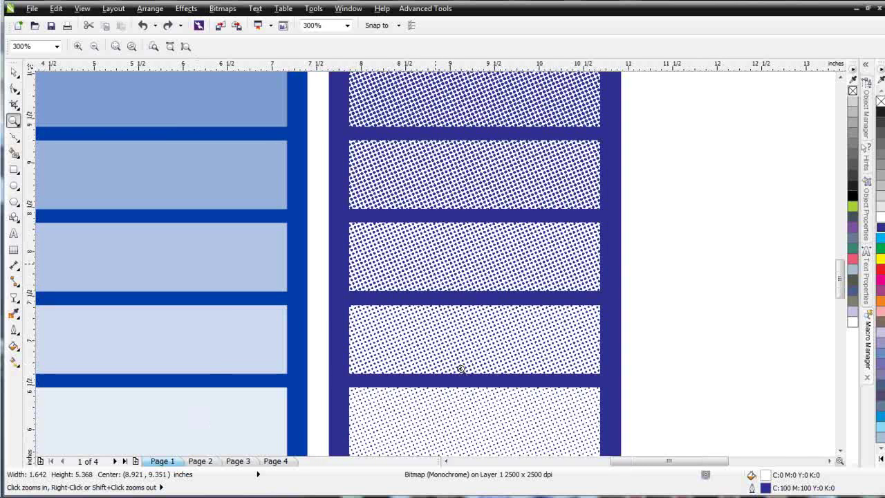
left_click_drag(840, 278, 836, 233)
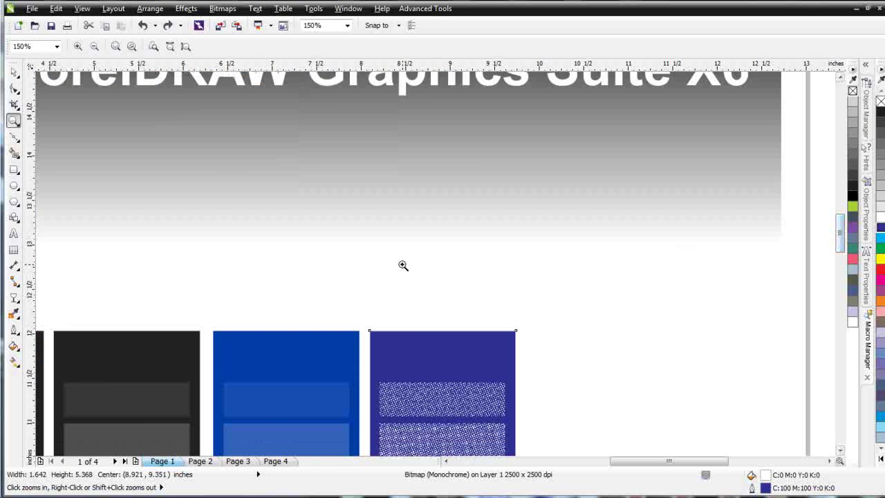
right_click(386, 264)
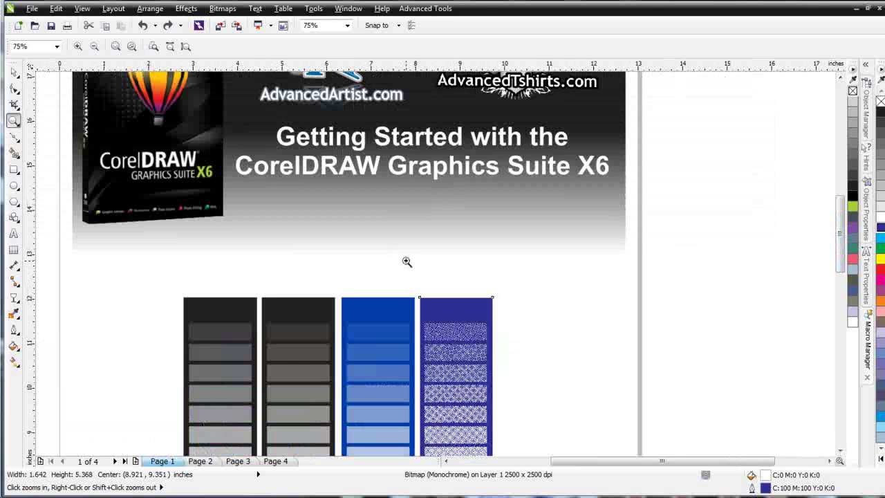
- Open the PANTONE solid coated colour palette and float it over the drawing area beside the page
left_click(13, 72)
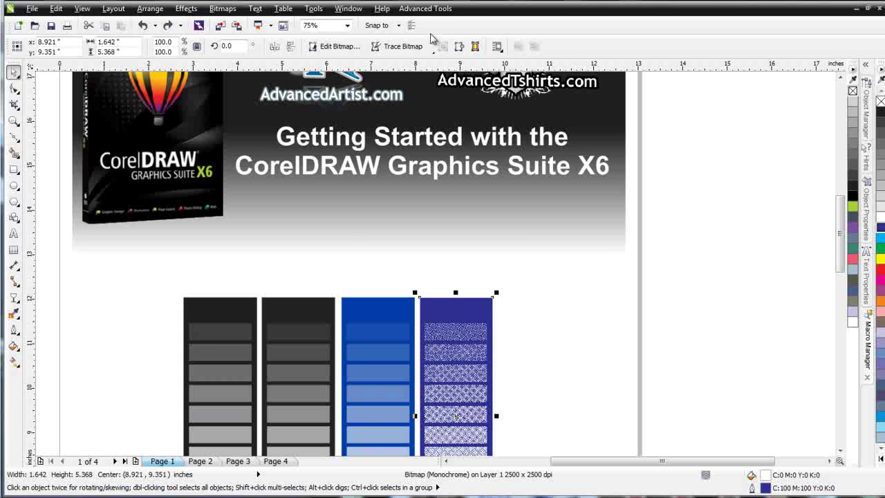
left_click(349, 9)
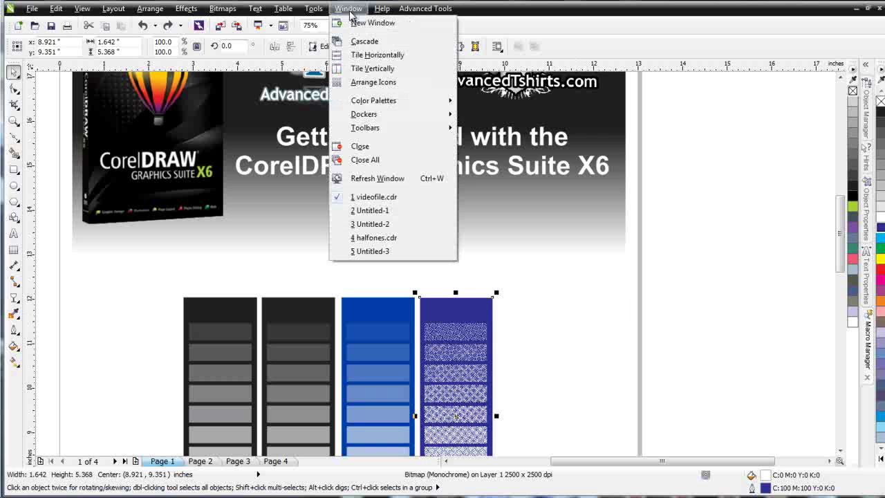
mouse_move(387, 101)
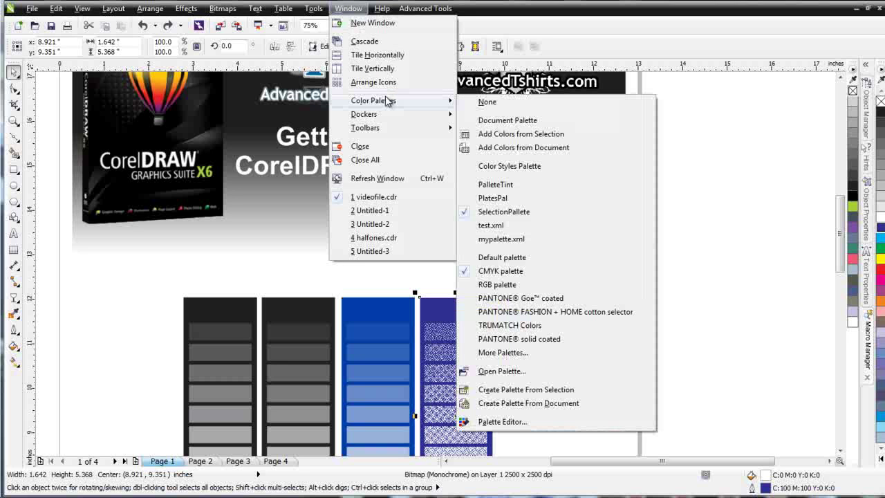
left_click(564, 339)
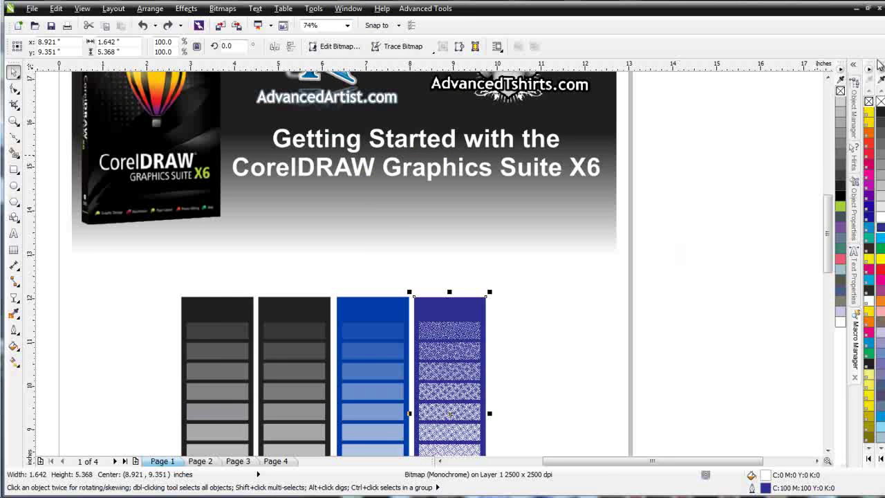
left_click_drag(872, 62, 747, 152)
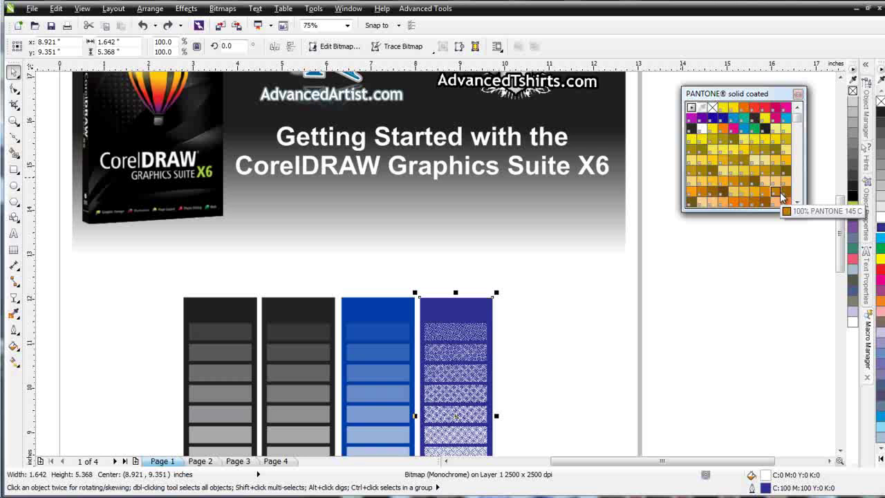
- Undock the CMYK palette below the floating PANTONE palette and resize it to the same width
left_click_drag(880, 62, 722, 269)
left_click_drag(762, 317, 802, 349)
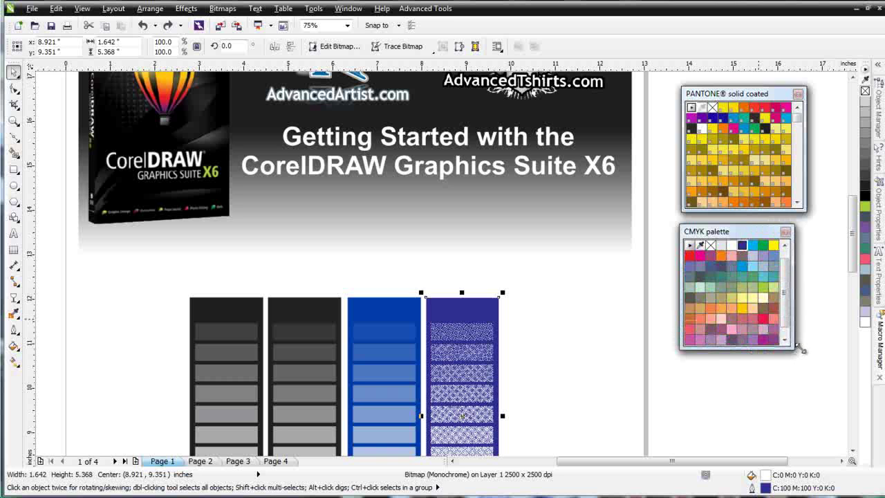
left_click_drag(759, 239, 759, 237)
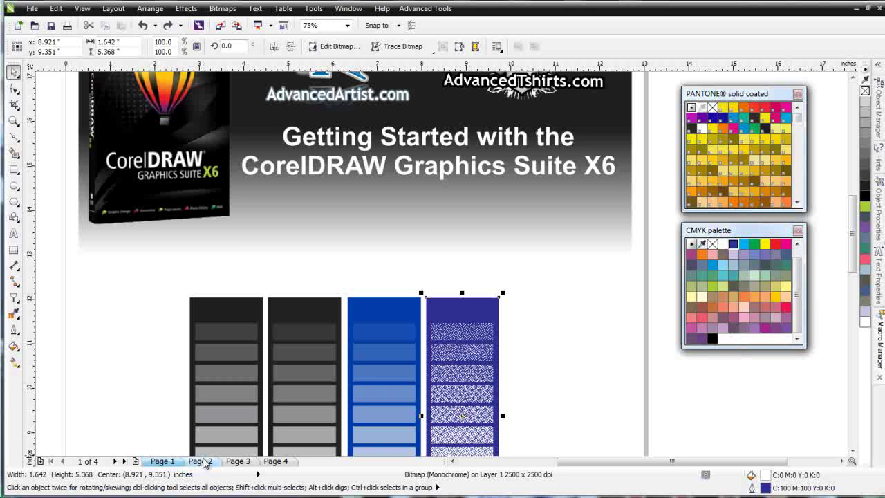
- Copy the Baseball Wildcats logo group from the CMYK Colors shirt on Page 2
left_click(201, 460)
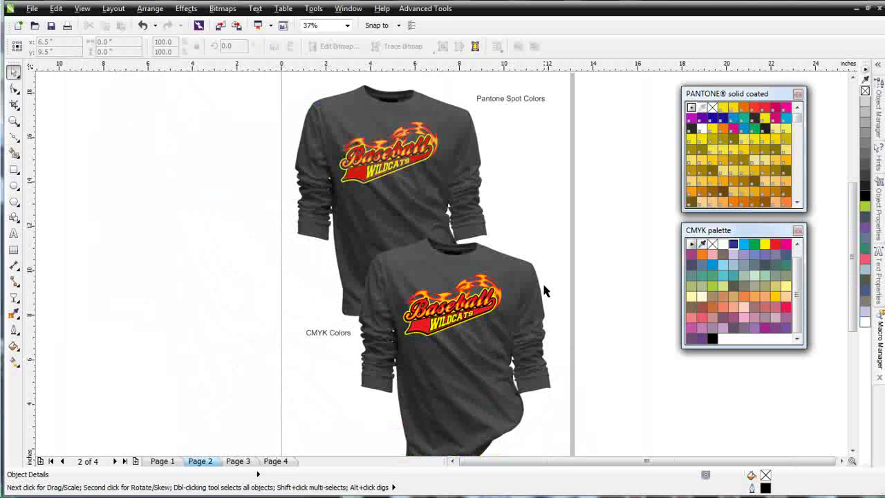
left_click_drag(575, 262, 387, 350)
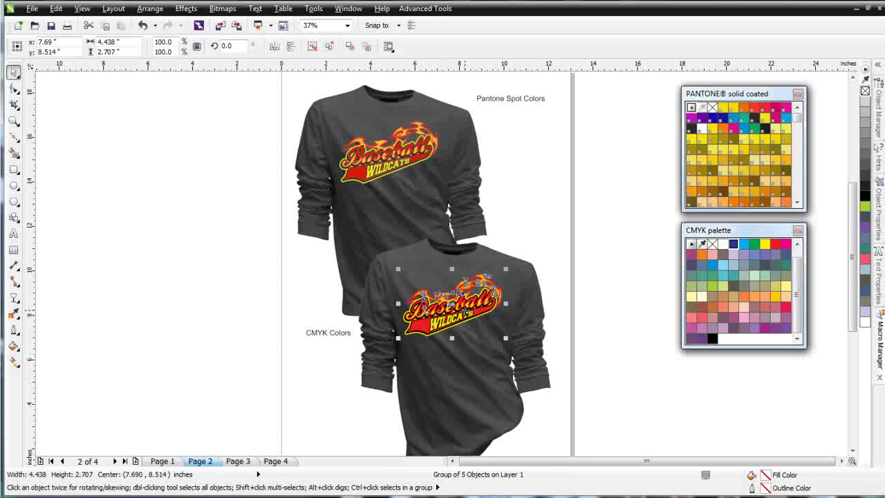
scroll(465, 310, "up", 2)
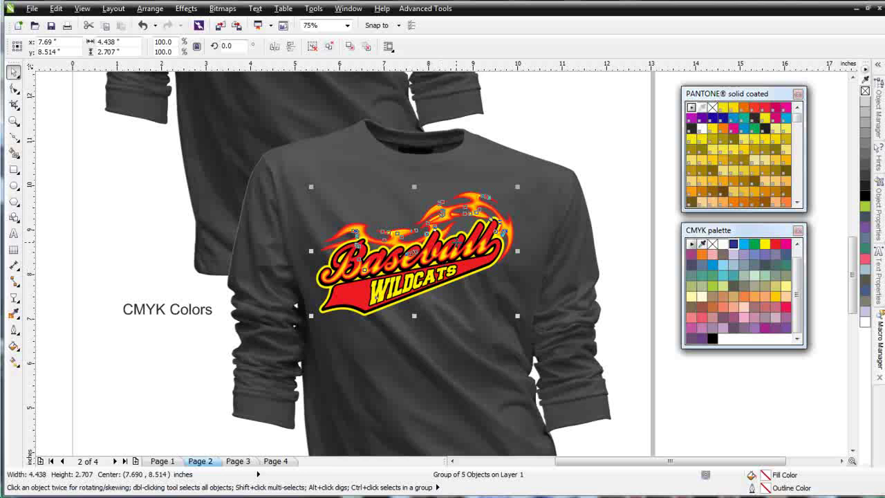
key("ctrl+c")
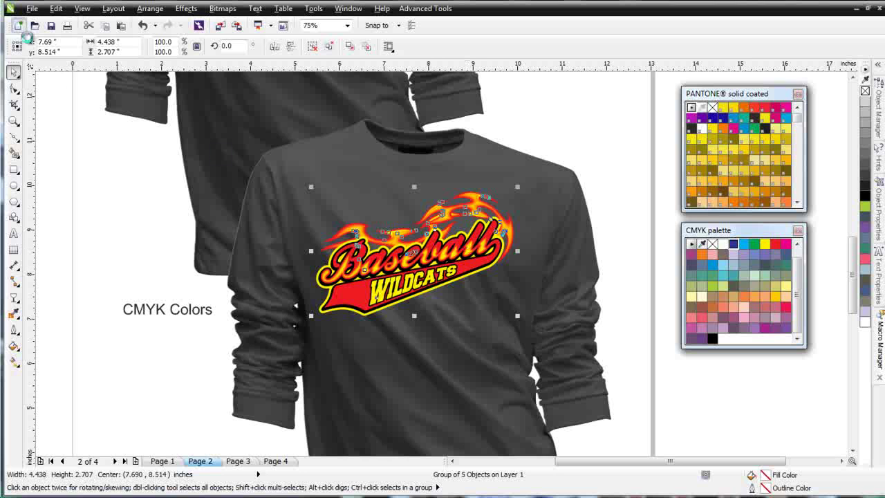
- Create a new document and paste the copied Baseball Wildcats logo into it
left_click(18, 26)
left_click(453, 408)
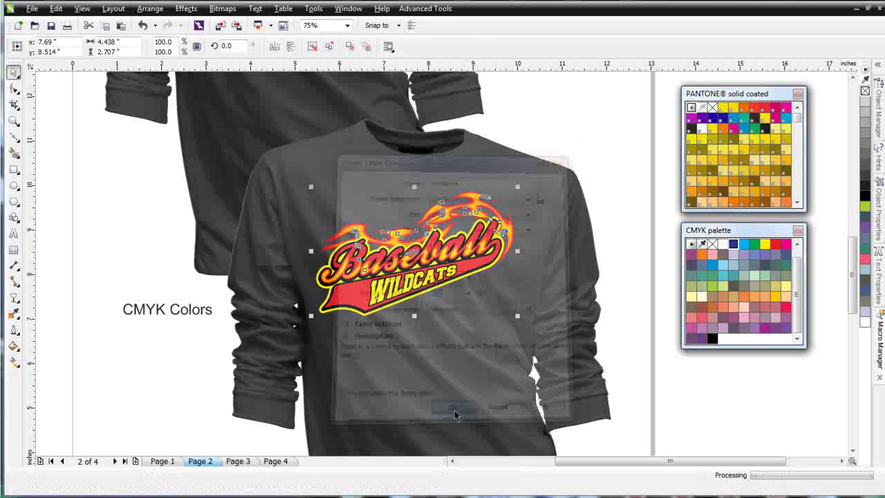
key("ctrl+v")
- Enlarge the pasted logo to about 7.4 by 4.5 inches and position it near the middle of the page
left_click_drag(479, 294, 406, 249)
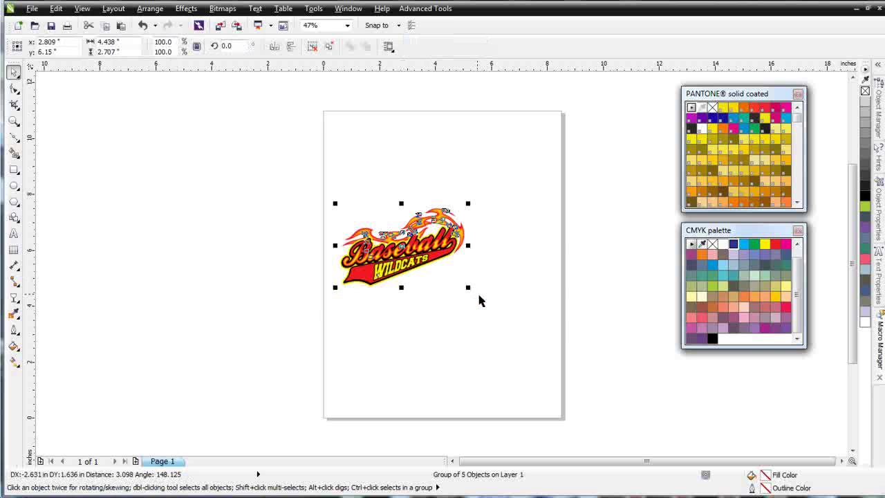
left_click_drag(469, 288, 551, 340)
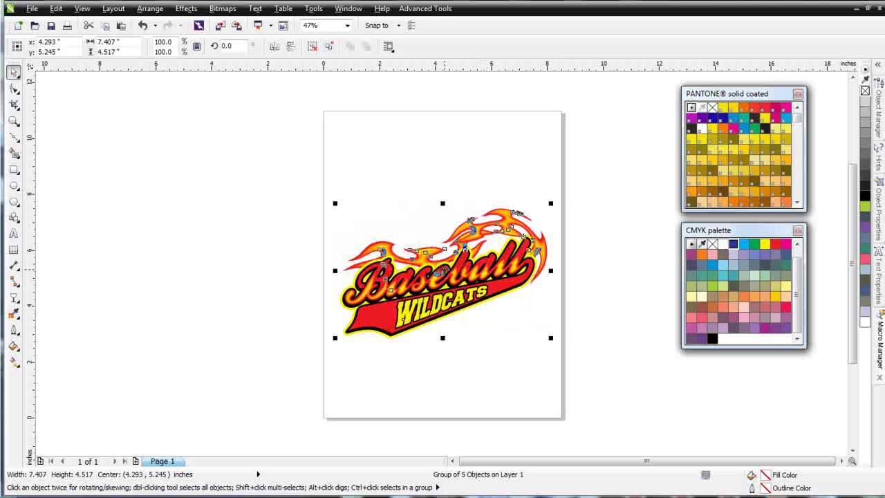
left_click_drag(443, 272, 442, 260)
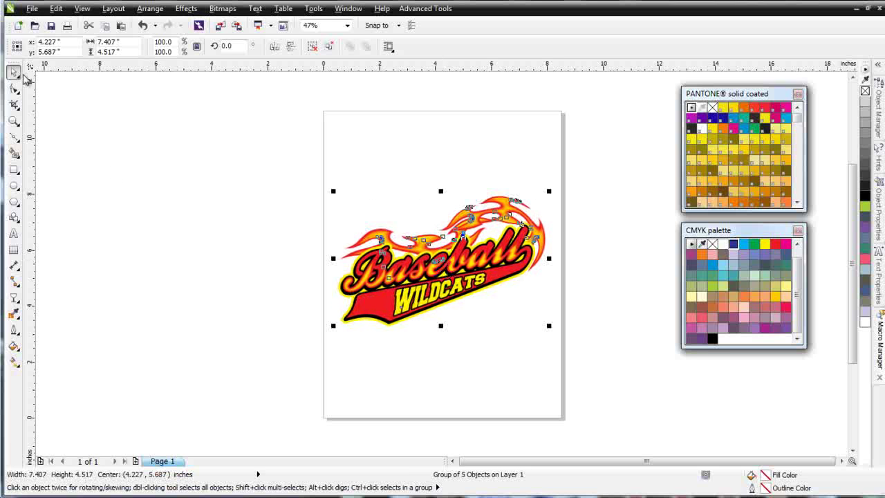
- Set the logo's print output to separations and step through its Cyan, Magenta, Yellow and Black plates in the small preview
left_click(67, 26)
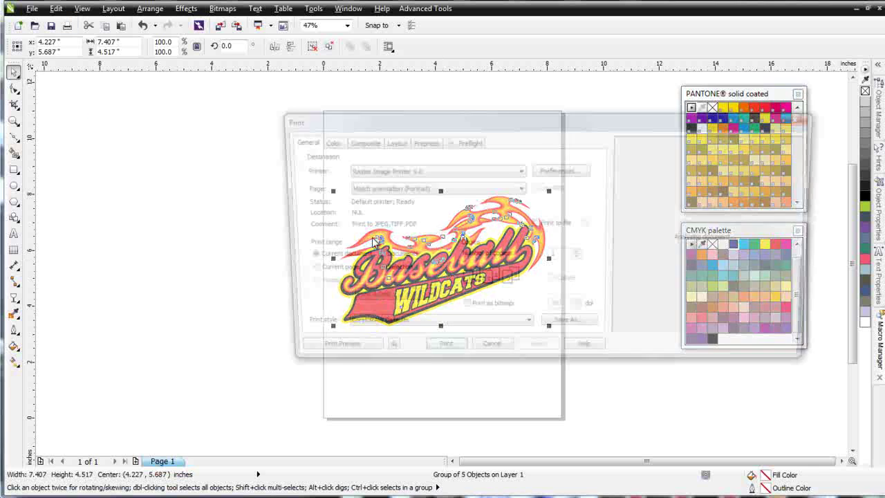
left_click(323, 141)
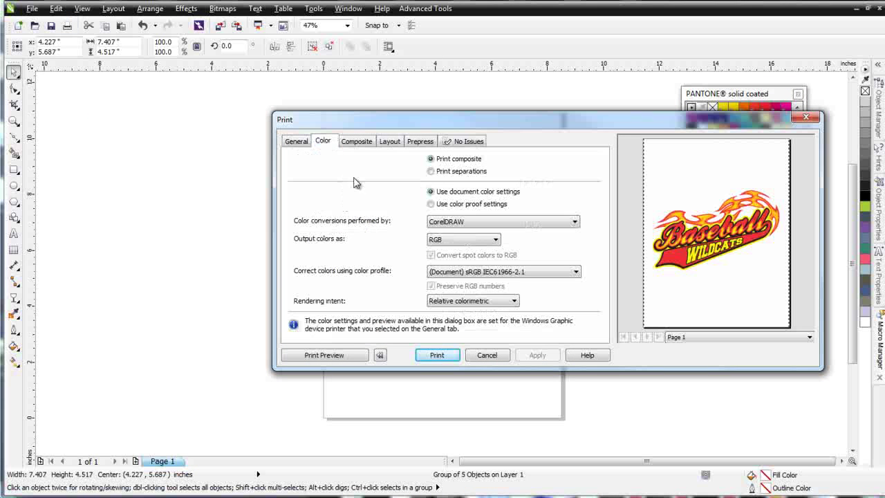
left_click(431, 171)
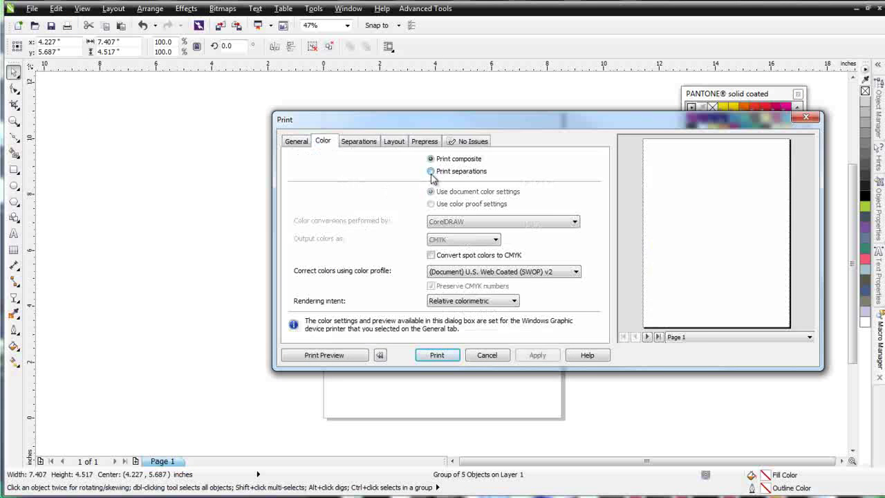
left_click(362, 142)
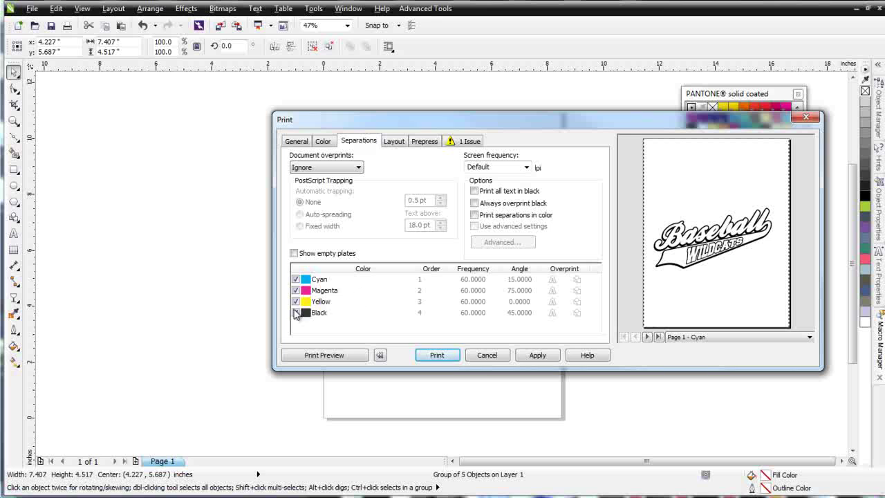
left_click(648, 337)
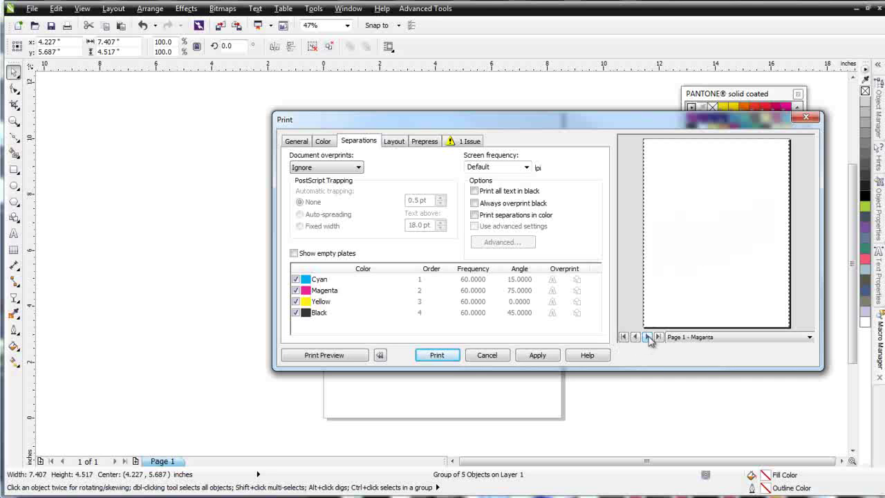
left_click(647, 337)
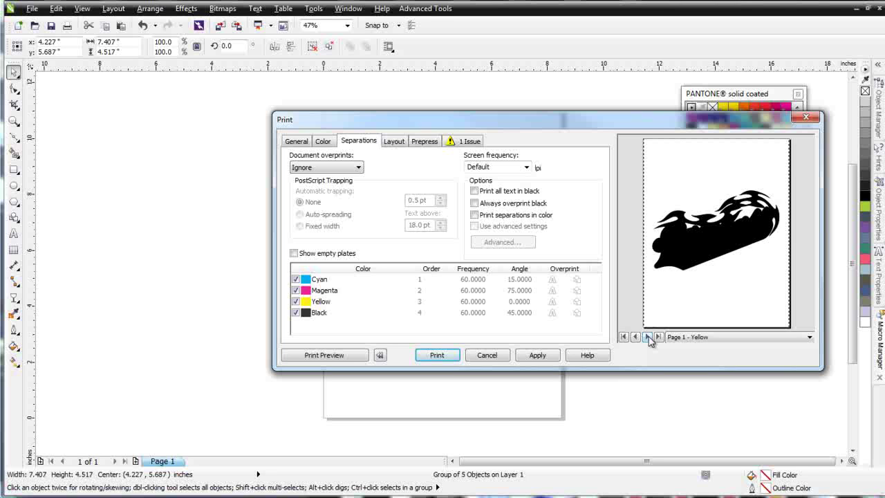
left_click(648, 337)
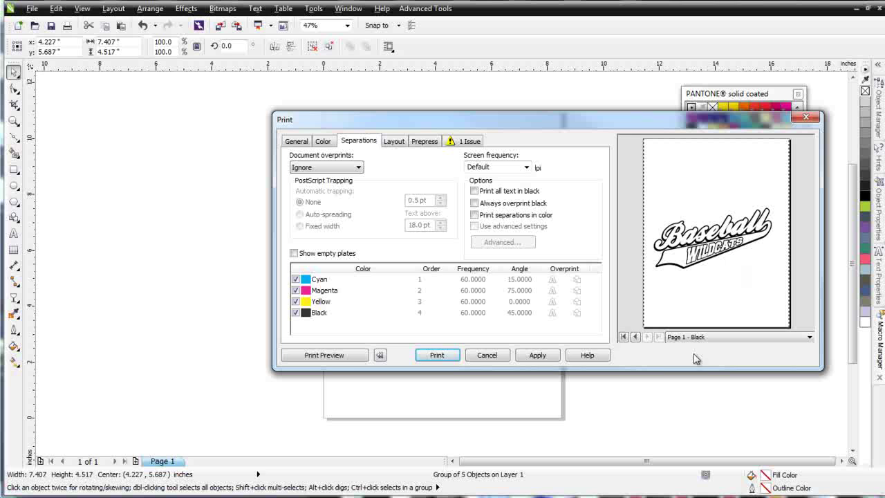
- Examine the Cyan, Magenta, Yellow and Black plates in the full print preview and leave without printing
left_click(336, 358)
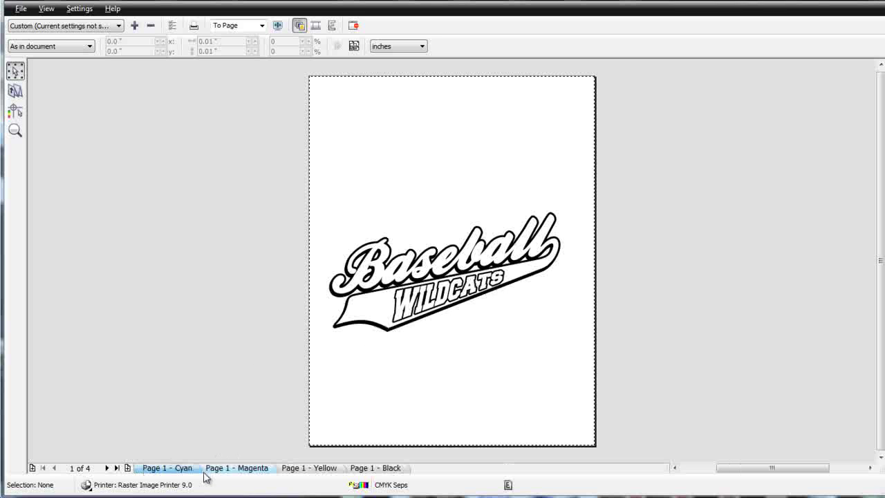
left_click(243, 468)
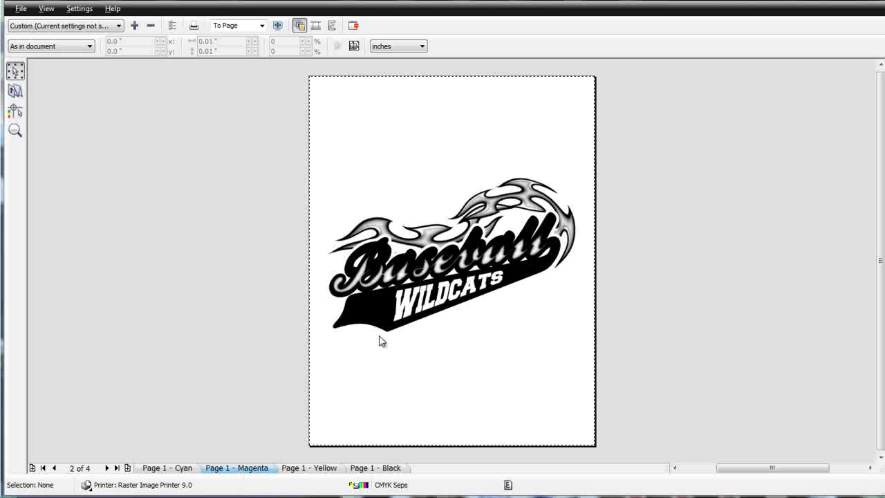
left_click(321, 470)
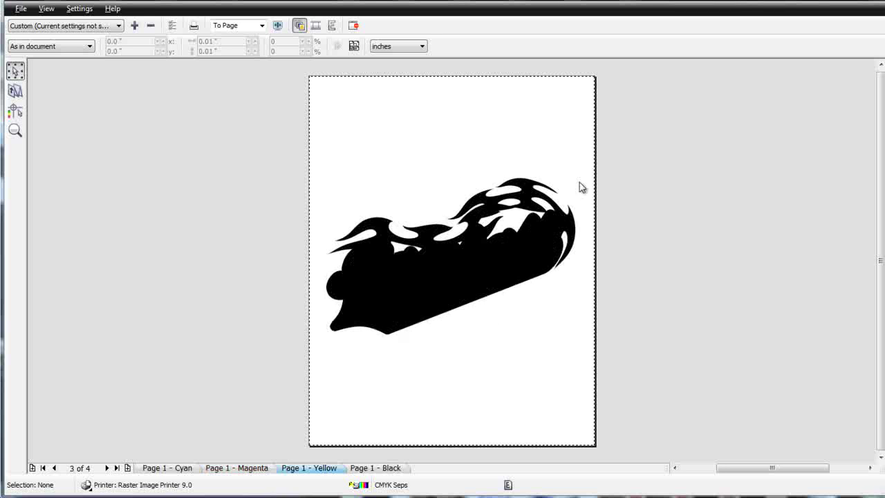
left_click(394, 468)
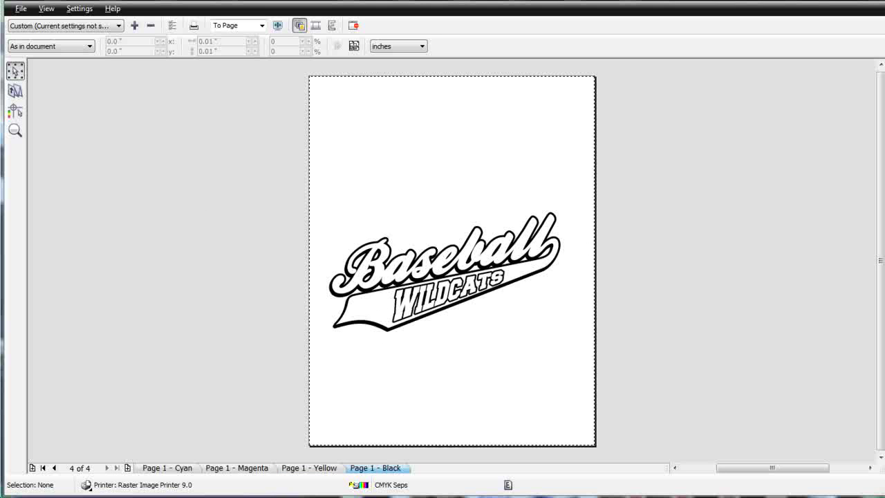
key("Escape")
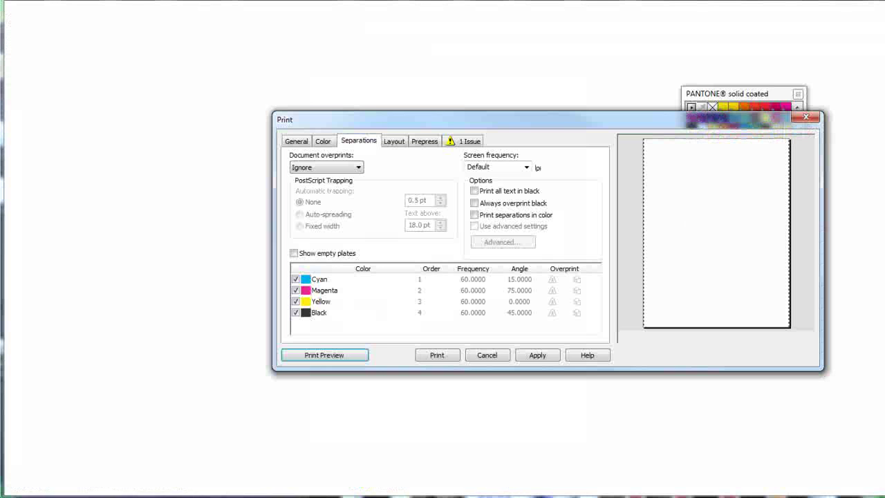
left_click(500, 355)
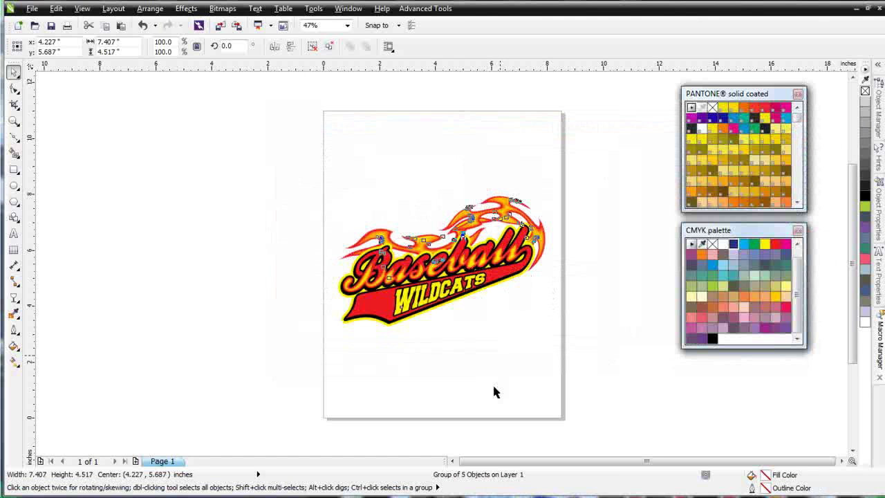
- Delete the CMYK logo from the page and minimize its document window
left_click_drag(275, 154, 593, 348)
key("Delete")
left_click(871, 7)
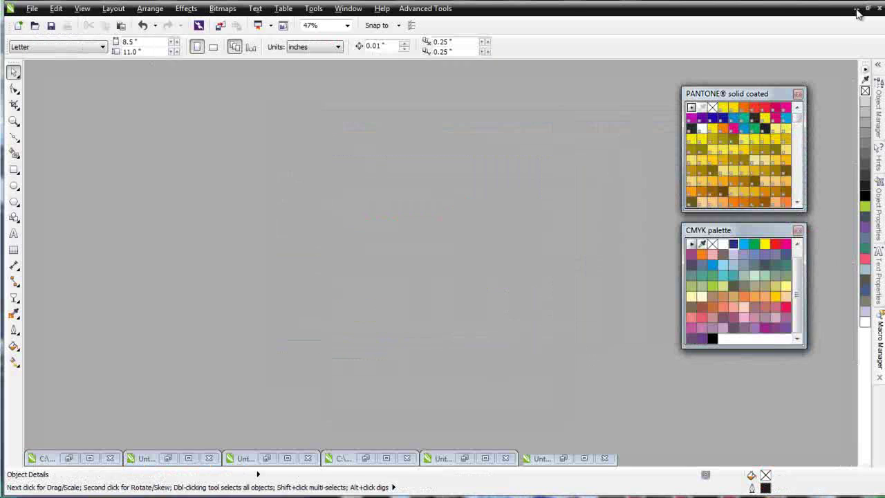
- Copy the Baseball Wildcats logo group from the Pantone Spot Colors shirt on Page 2 and minimize that document
left_click(76, 460)
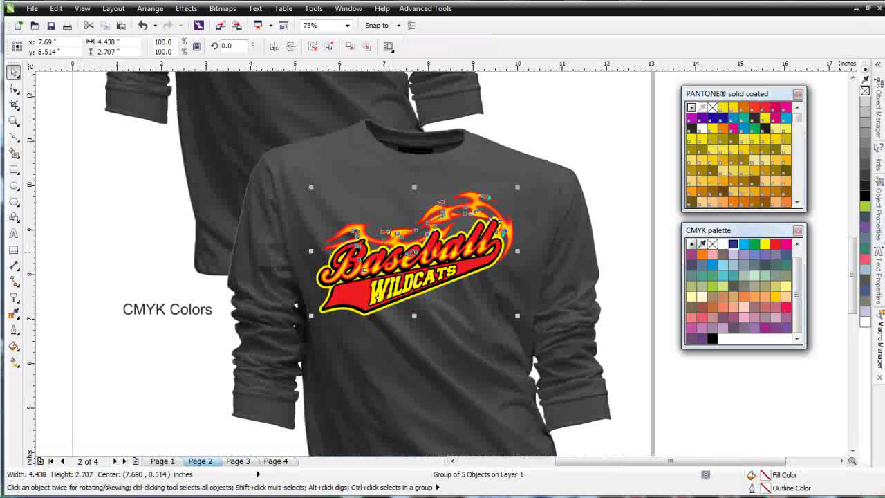
left_click_drag(852, 274, 845, 220)
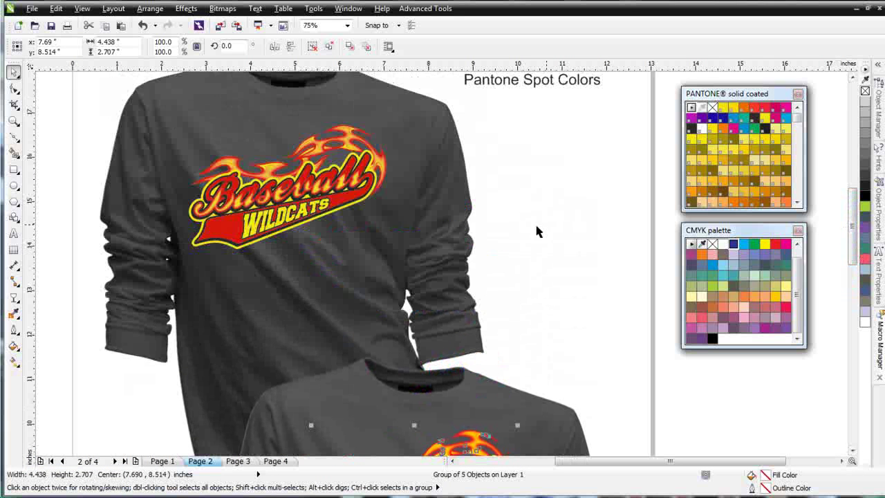
left_click_drag(568, 319, 112, 93)
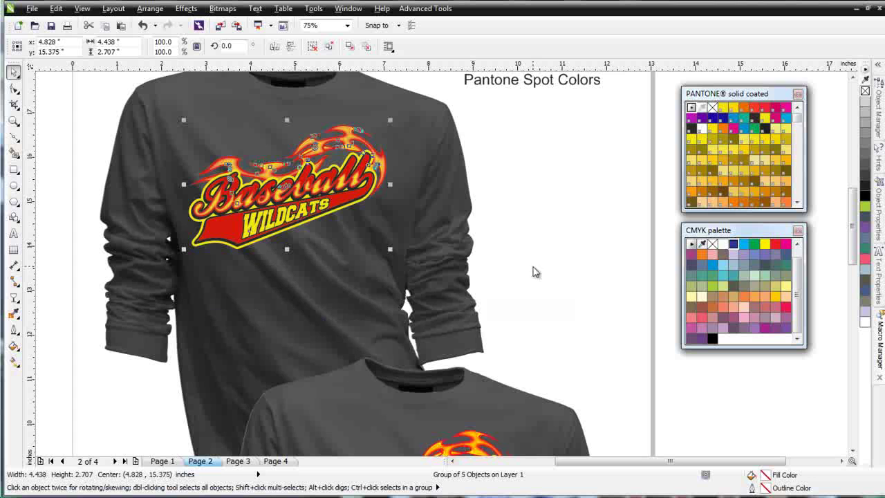
left_click(857, 8)
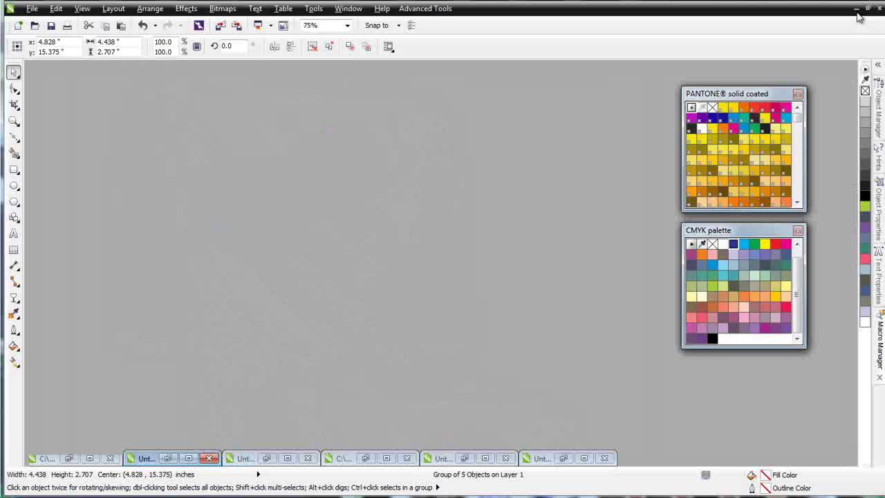
- Create a new Letter-size document with CMYK primary color mode and paste the copied spot-color logo into it
left_click(18, 25)
left_click(453, 409)
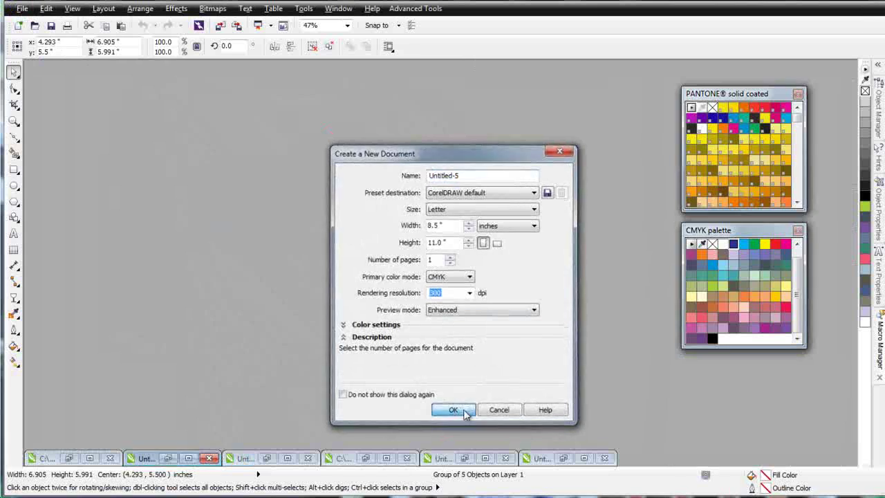
left_click_drag(654, 180, 384, 181)
left_click(543, 180)
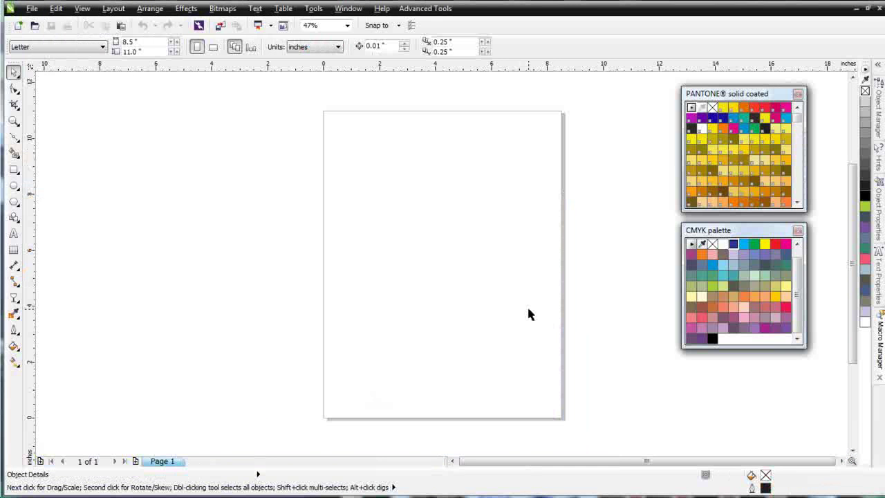
key("ctrl+v")
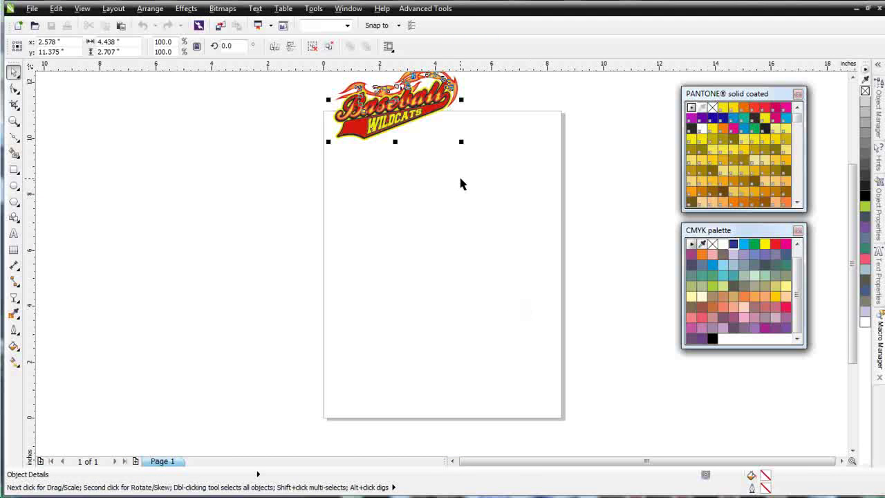
- Enlarge the pasted spot-color logo to about 7.2 by 4.4 inches and position it near the middle of the page
left_click_drag(399, 103, 418, 268)
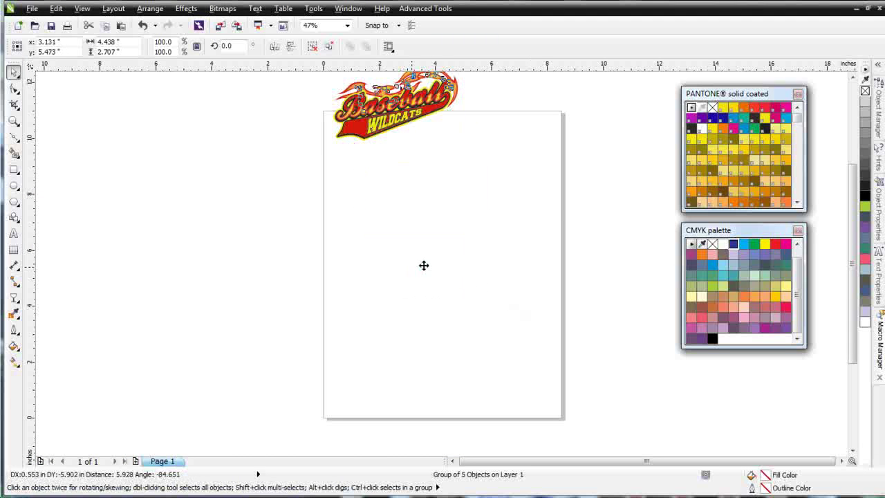
left_click_drag(476, 221, 558, 172)
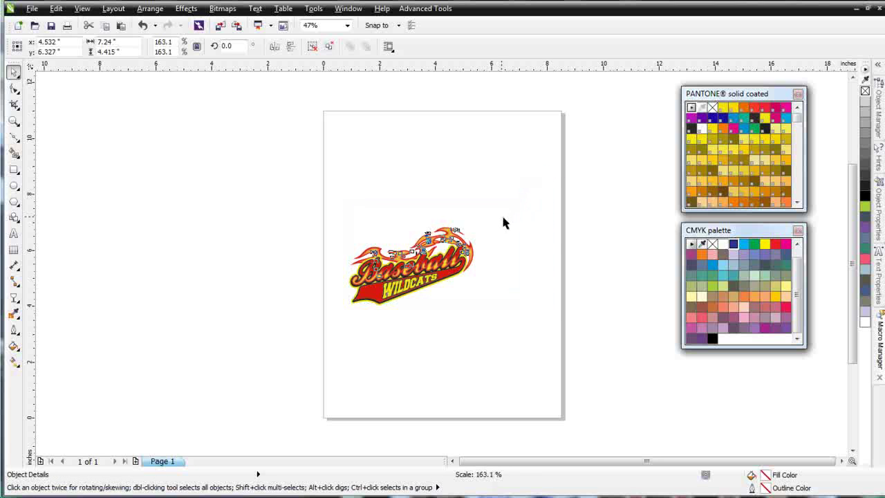
left_click_drag(472, 247, 476, 266)
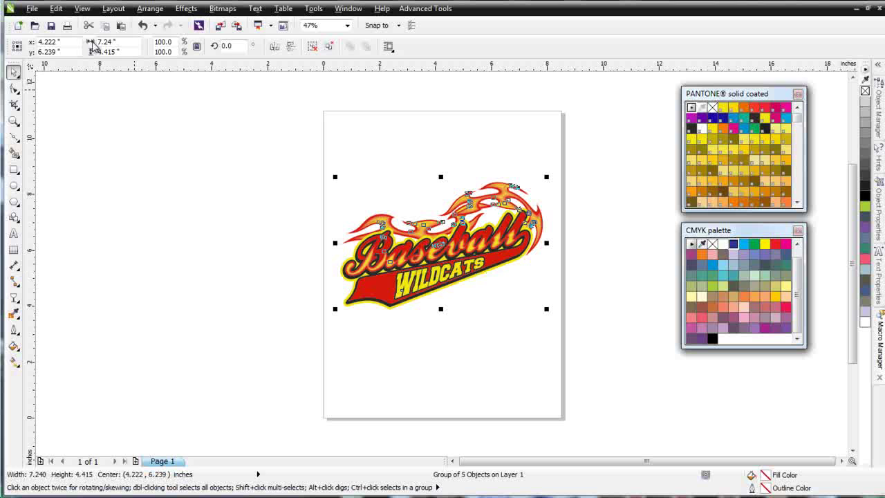
- Set the spot-color logo's print output to separations, view its first two PANTONE plates and move the dialog clear of the palettes
left_click(67, 25)
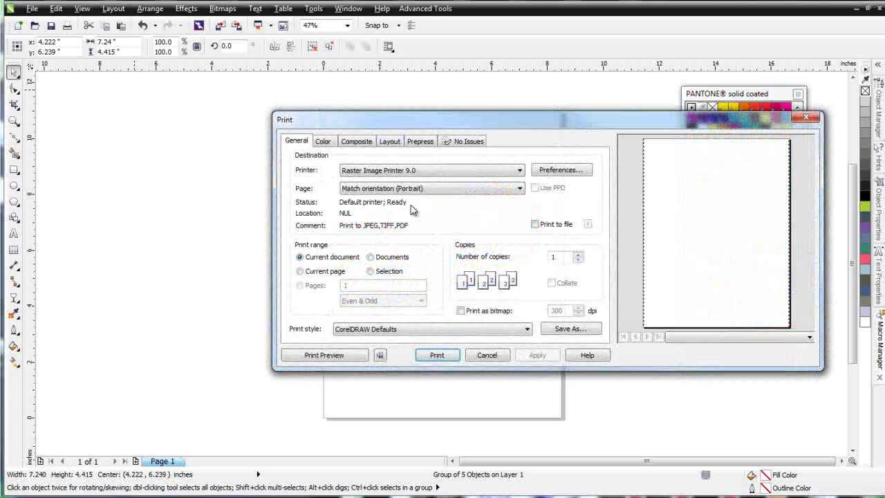
left_click(324, 142)
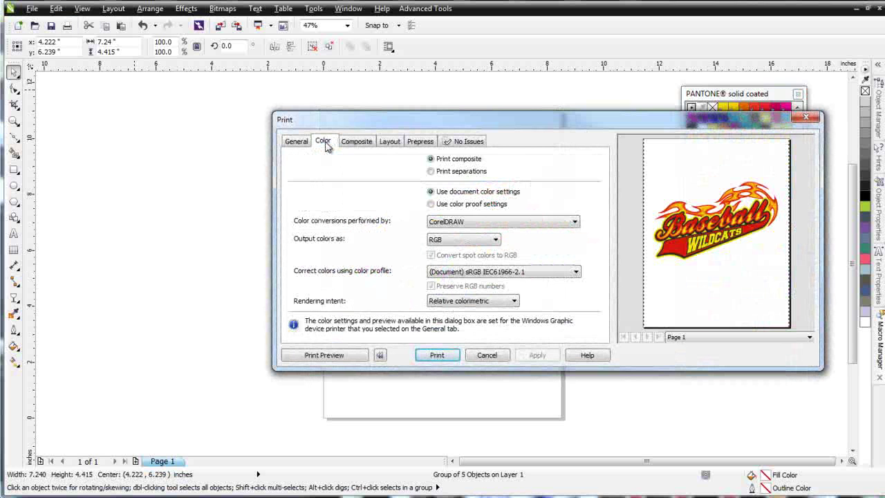
left_click(432, 171)
left_click(366, 143)
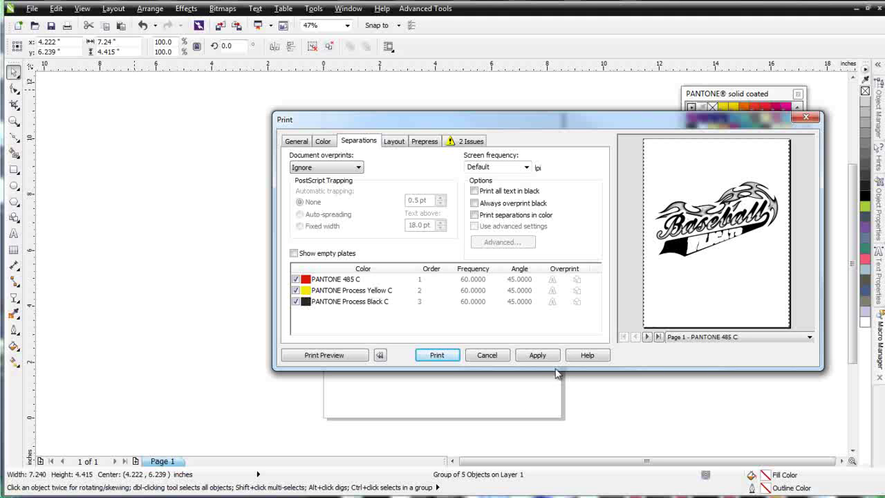
left_click(647, 337)
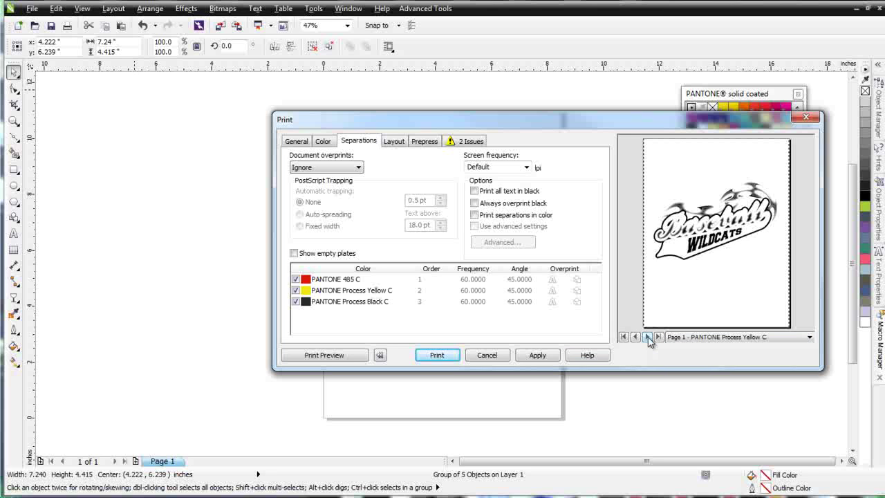
left_click_drag(577, 128, 370, 178)
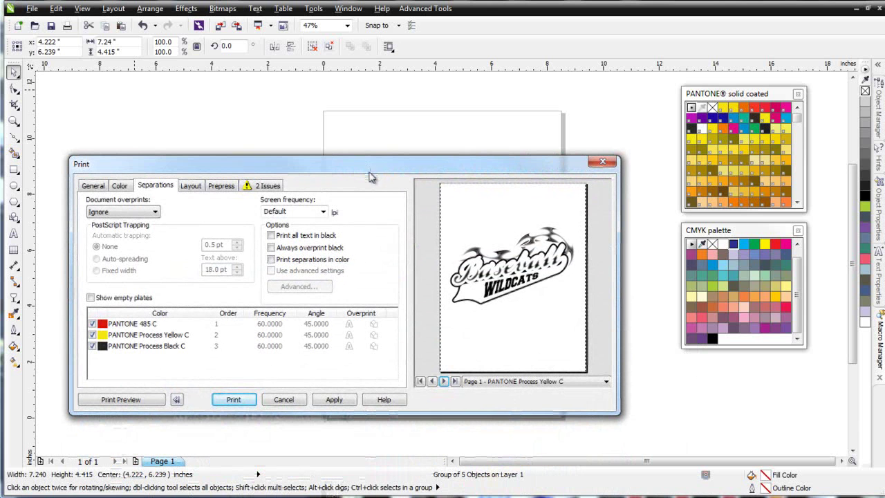
- Examine the PANTONE 485 C, Process Yellow C and Process Black C plates in full print preview, leave without printing and deselect the logo
left_click(124, 399)
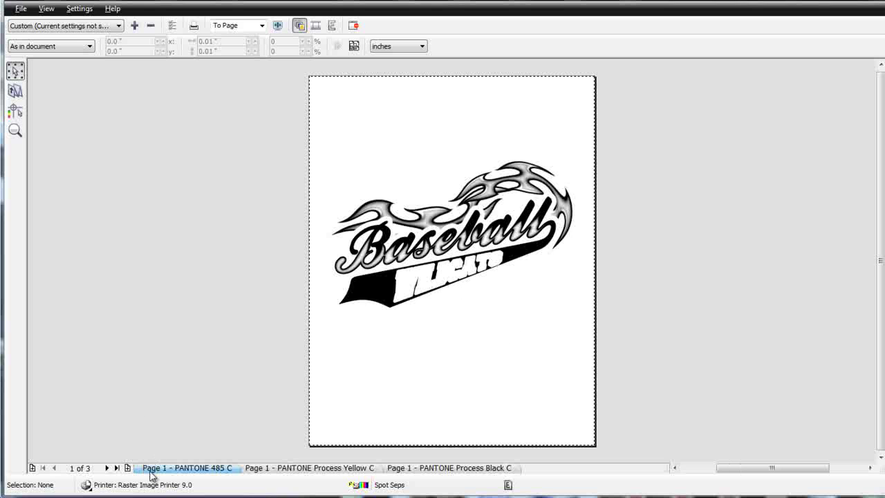
left_click(310, 469)
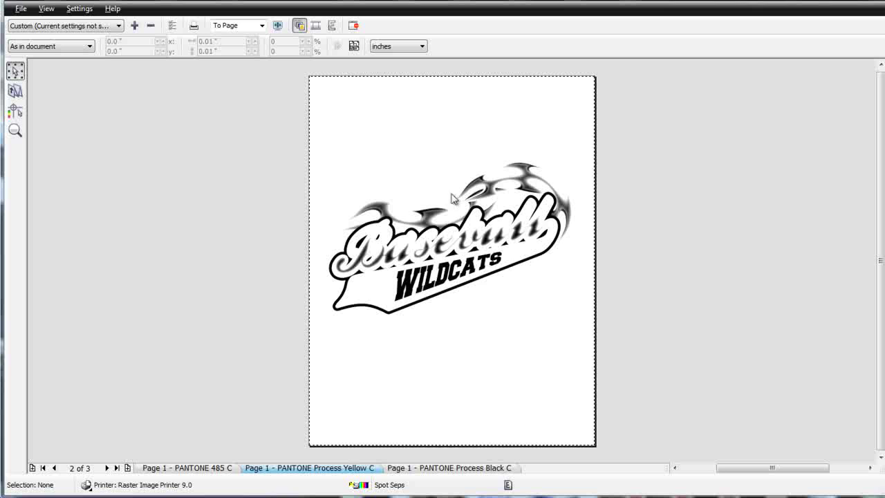
left_click(462, 468)
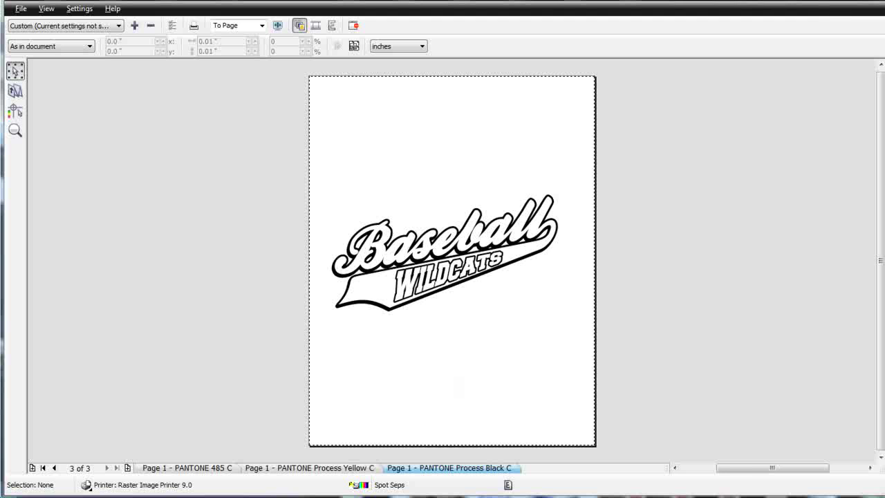
left_click(353, 25)
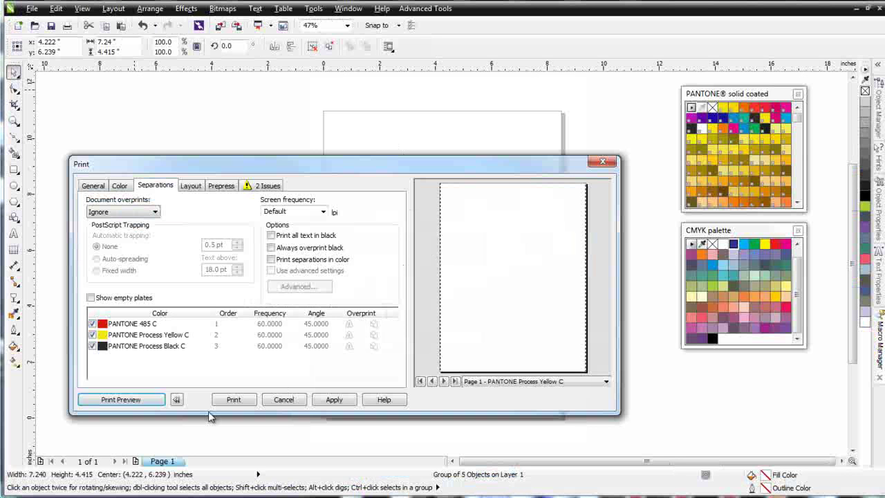
left_click(296, 399)
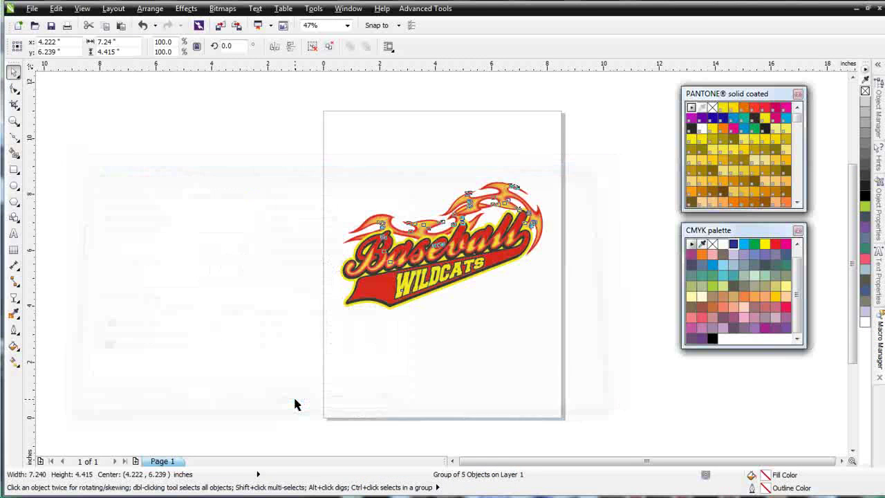
left_click(450, 366)
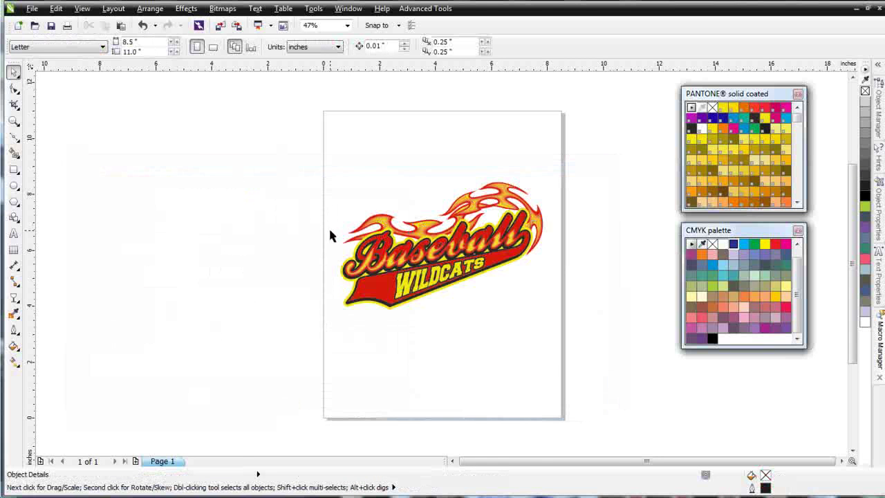
- Select the whole spot-color logo and generate its SimpleSeps separations with an untinted under base
left_click_drag(245, 129, 615, 368)
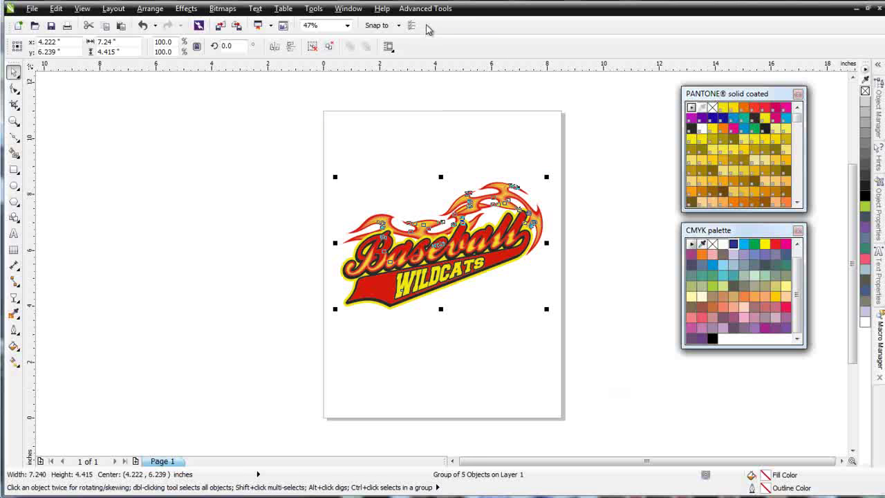
left_click(428, 9)
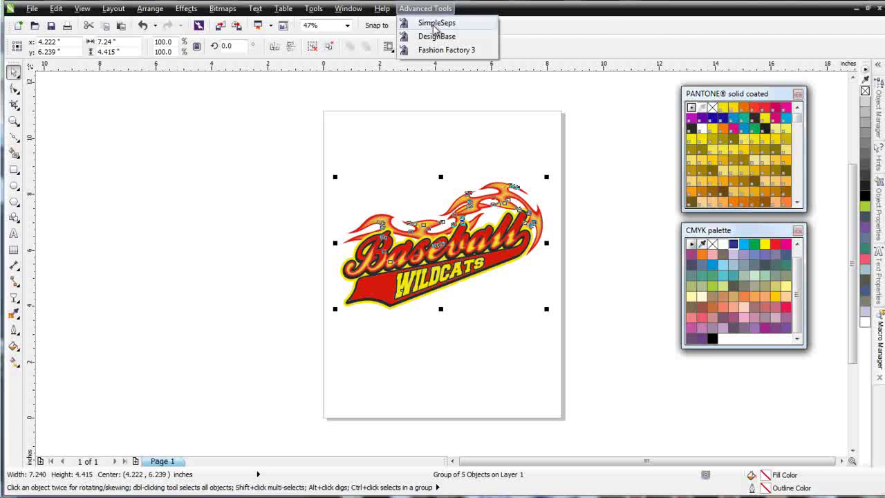
left_click(434, 27)
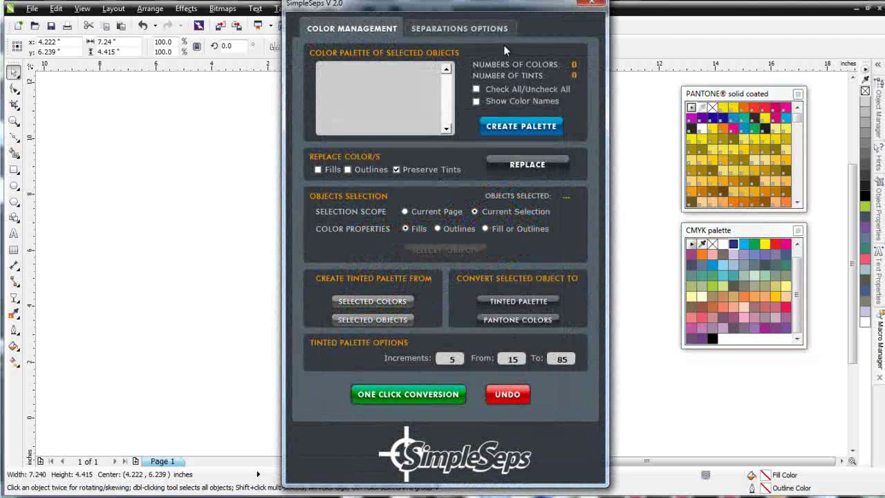
left_click(496, 30)
left_click_drag(503, 9, 766, 15)
left_click(728, 137)
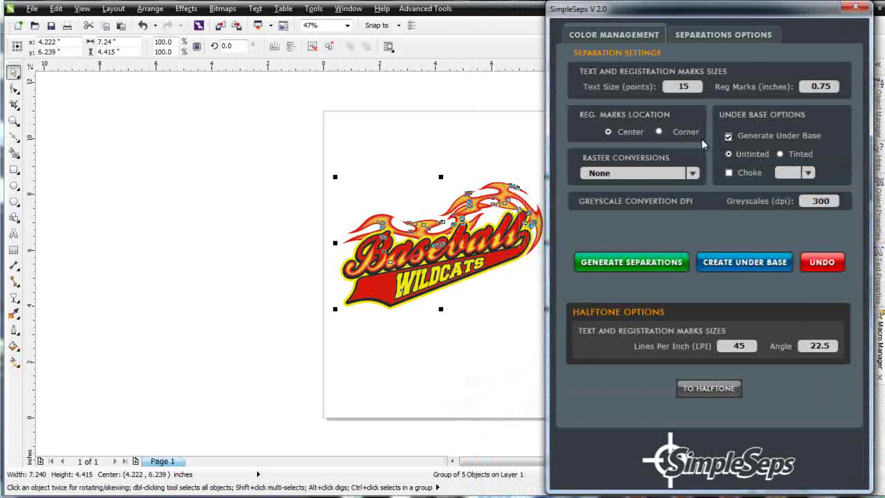
left_click(645, 268)
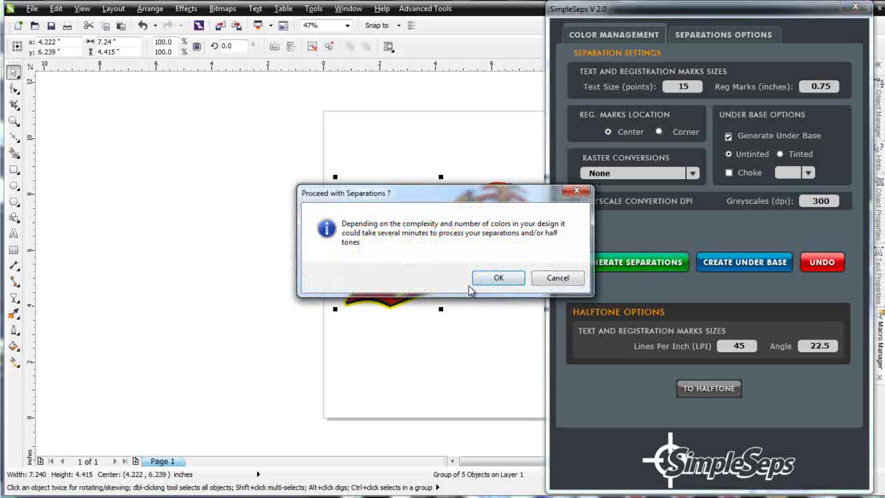
left_click(484, 282)
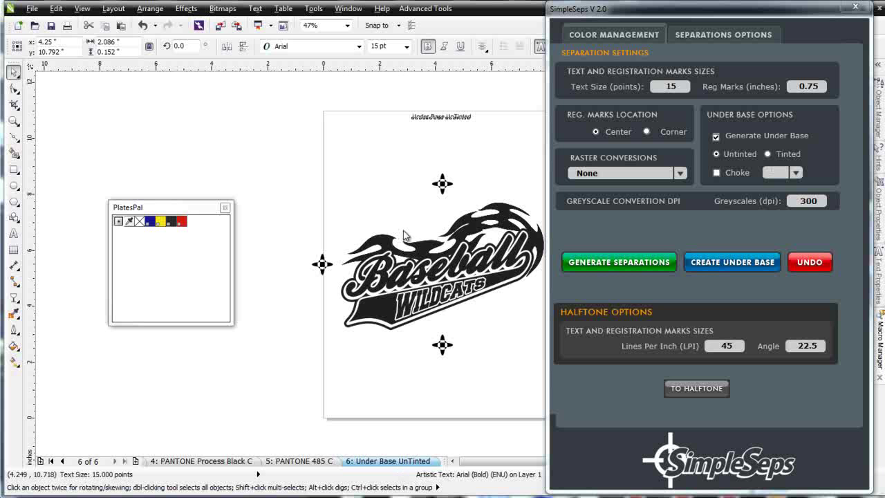
- Examine the generated PANTONE 485 C, Process Black C, Process Yellow C and under base pages, looking closely at the yellow and red tints
left_click(303, 461)
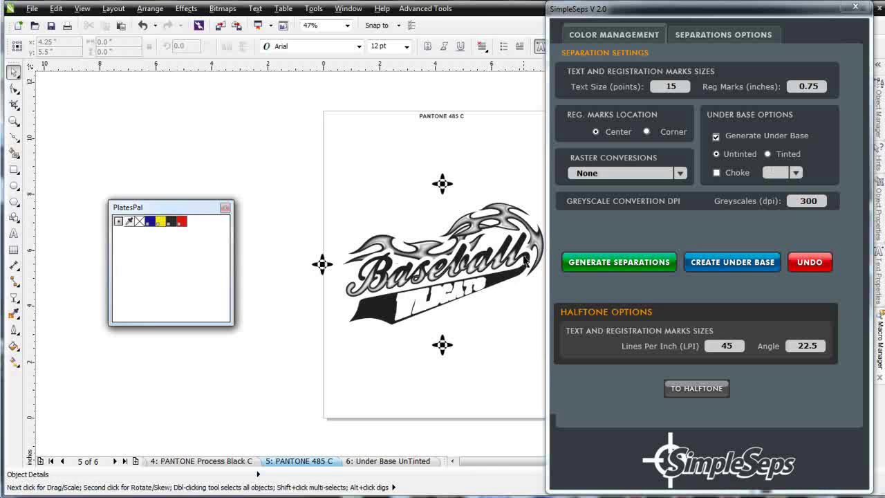
left_click(207, 461)
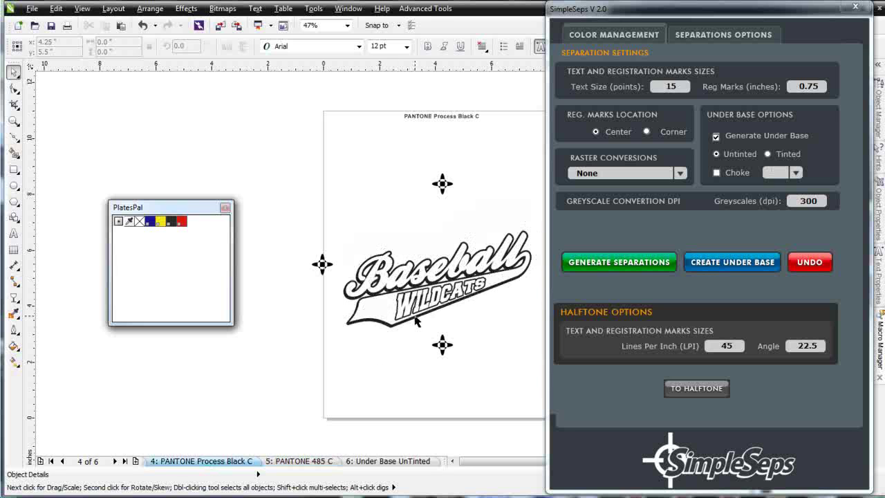
left_click(398, 462)
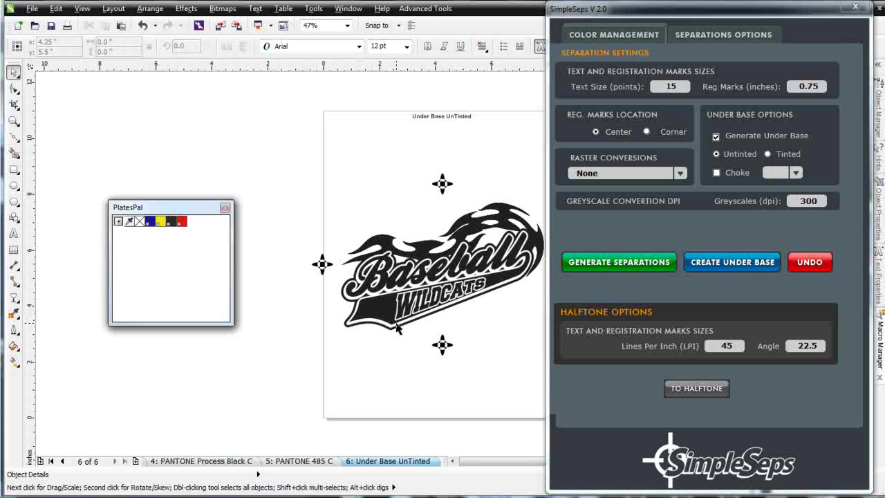
left_click(185, 461)
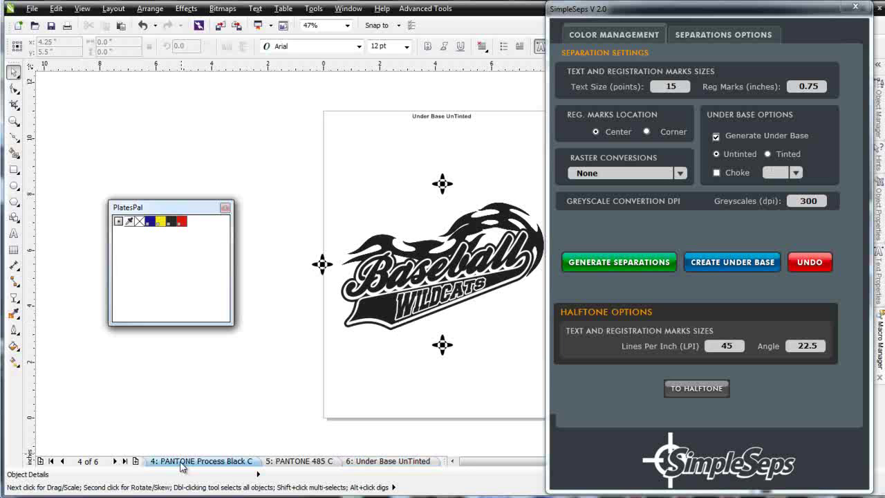
left_click(62, 461)
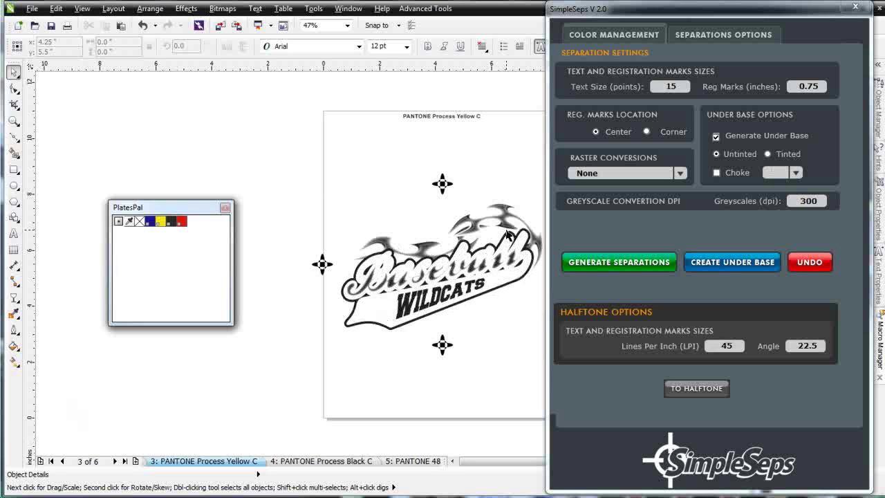
scroll(439, 269, "up", 2)
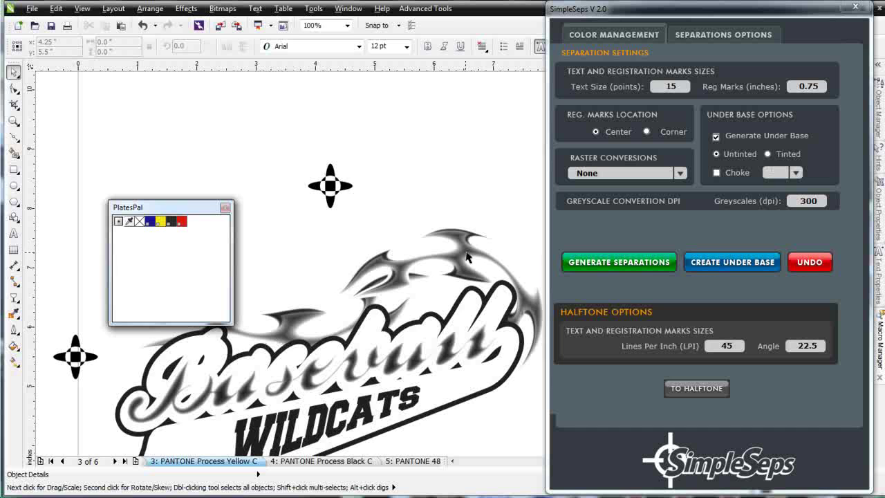
left_click(412, 462)
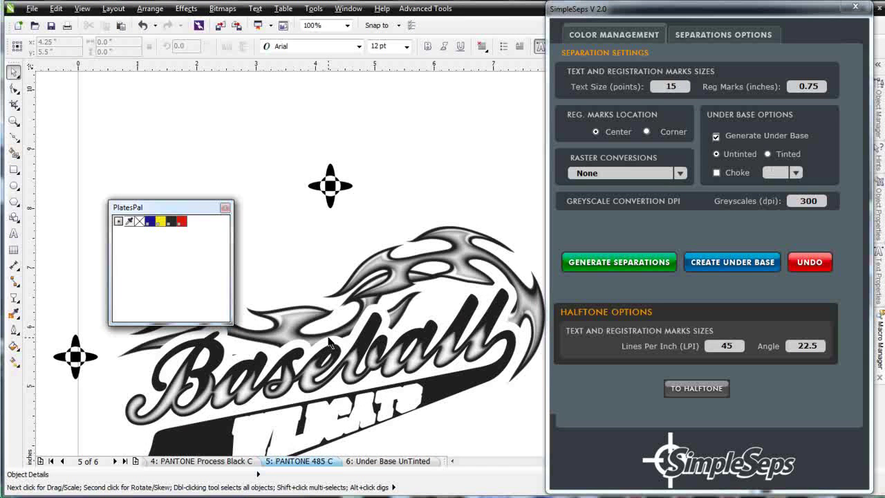
- Close SimpleSeps, minimize the separations document and bring back the four-page shirt comparison document
left_click(856, 7)
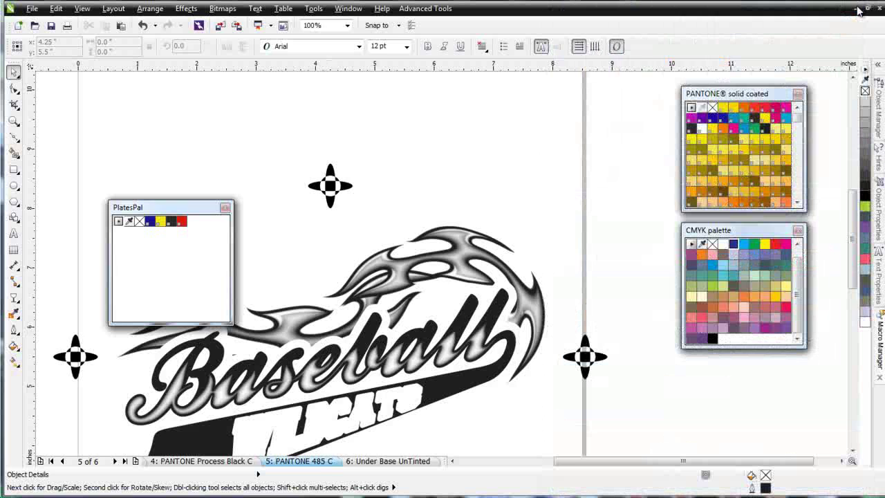
left_click(858, 8)
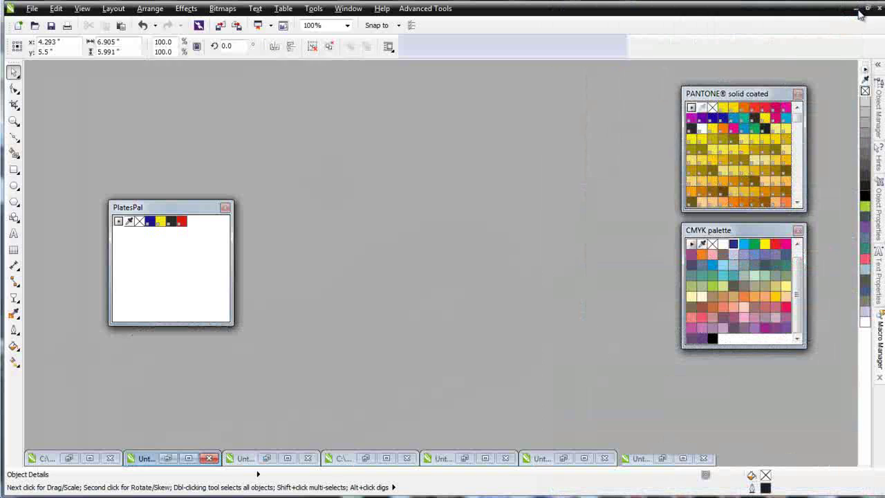
left_click(89, 459)
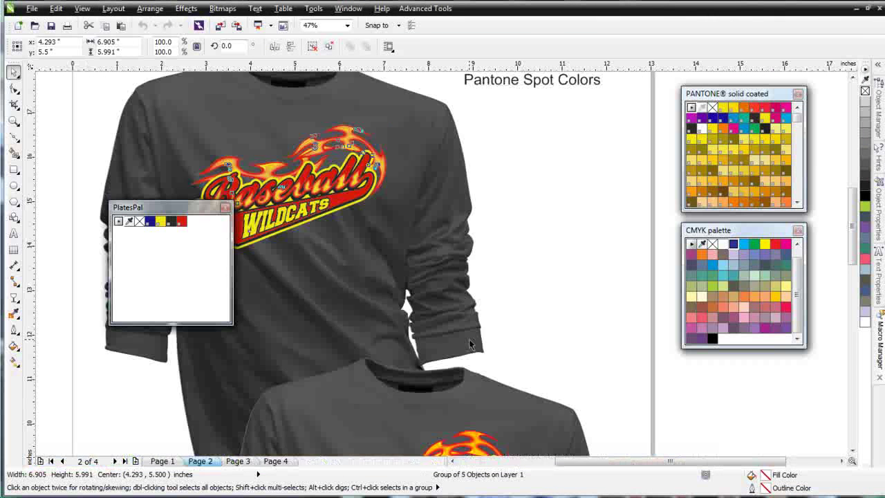
- Select the blue halftone bitmap on page 1 and examine its dot pattern up close beside the solid tint swatches
left_click(163, 460)
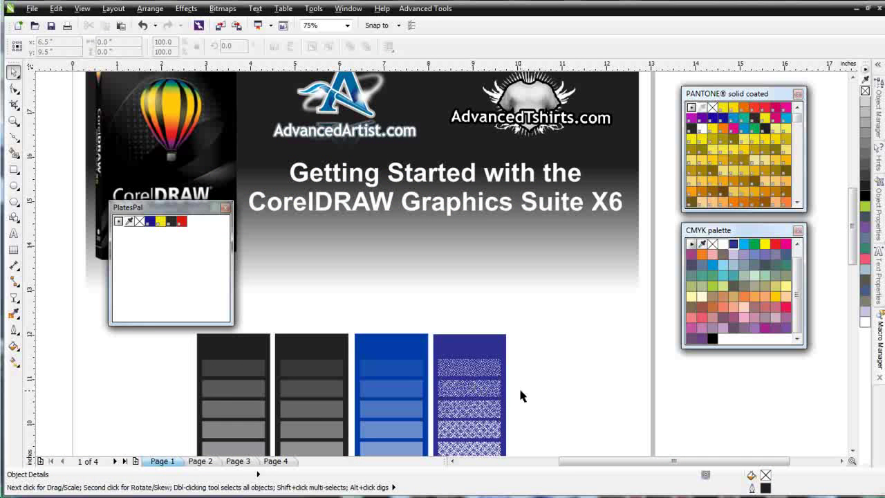
left_click(495, 392)
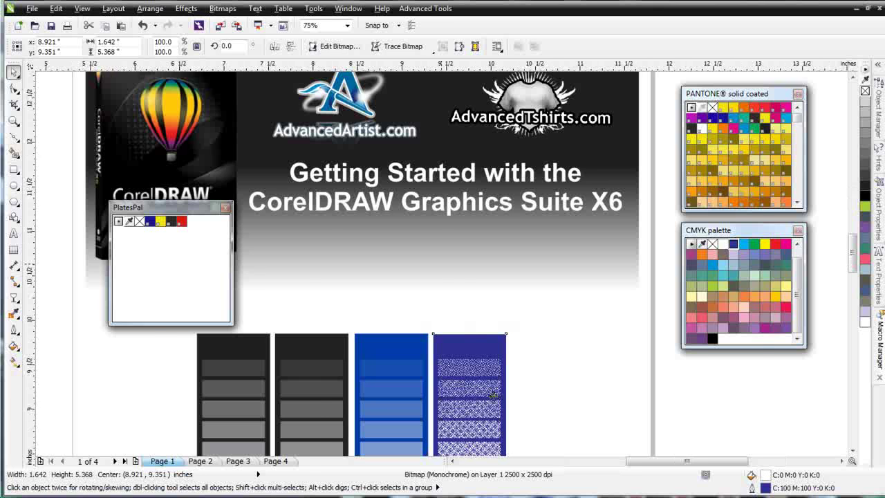
scroll(493, 394, "up", 1)
scroll(390, 251, "up", 1)
scroll(470, 323, "up", 1)
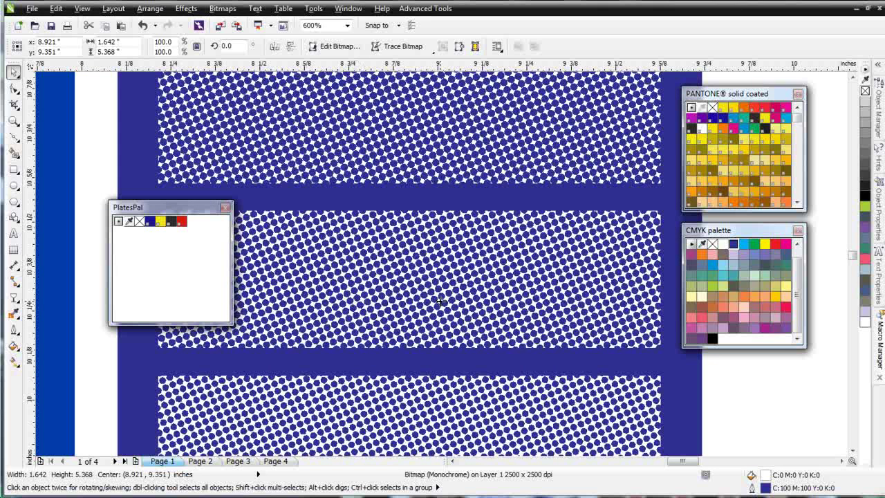
scroll(595, 273, "down", 1)
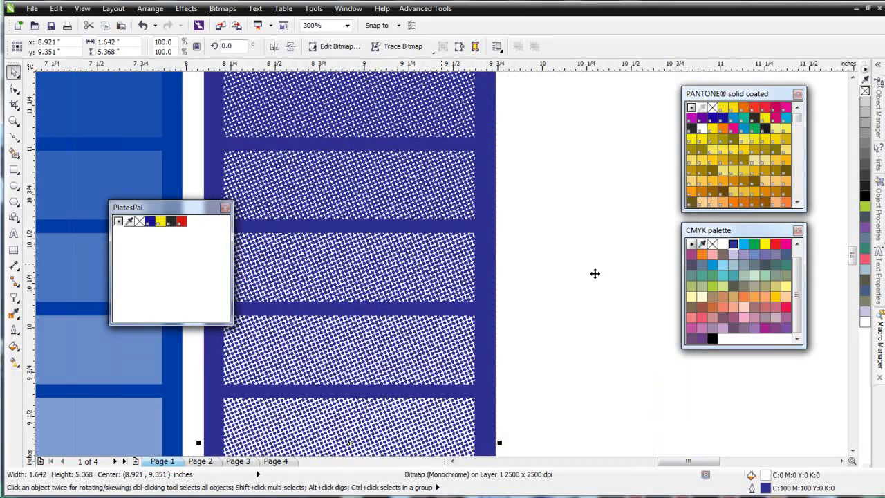
key("F3")
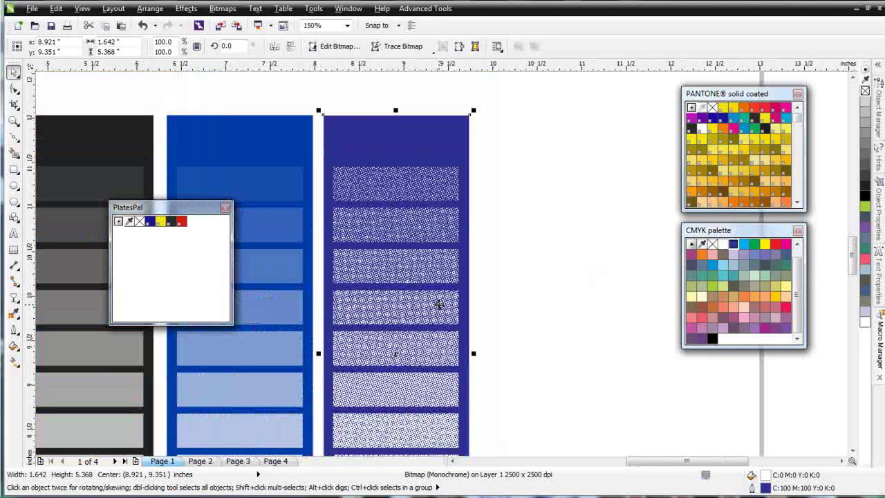
- Examine the Pantone spot-color Baseball Wildcats shirt on page 2, moving the PANTONE solid coated palette off the logo
left_click(200, 462)
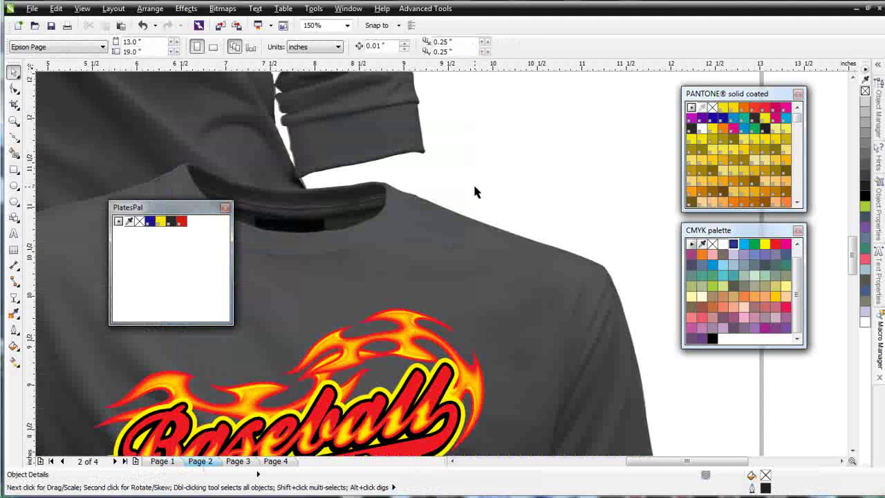
key("F3")
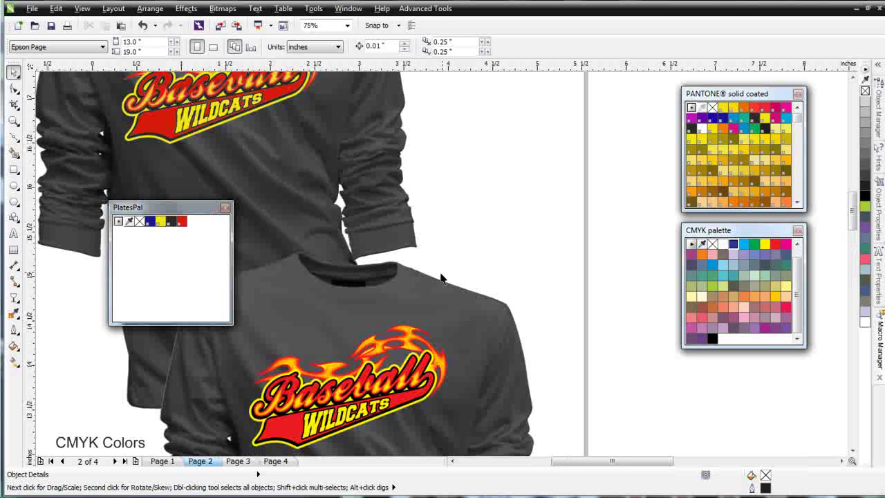
scroll(343, 216, "up", 1)
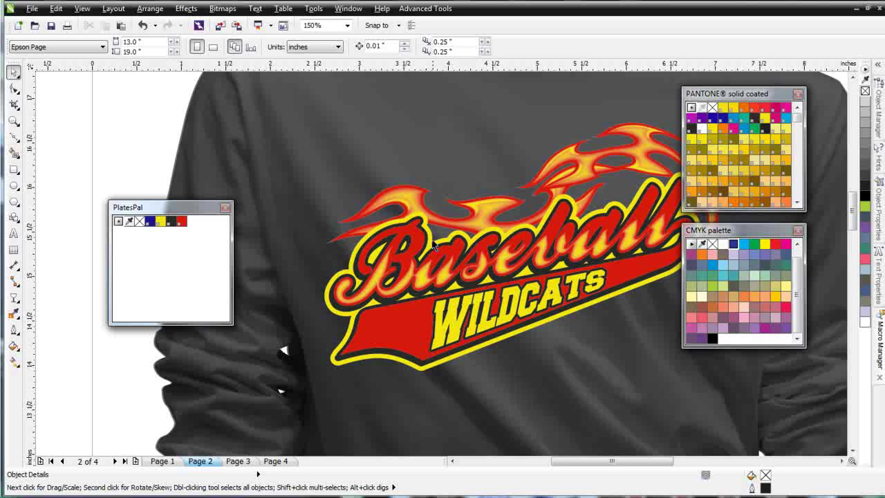
left_click_drag(782, 96, 646, 318)
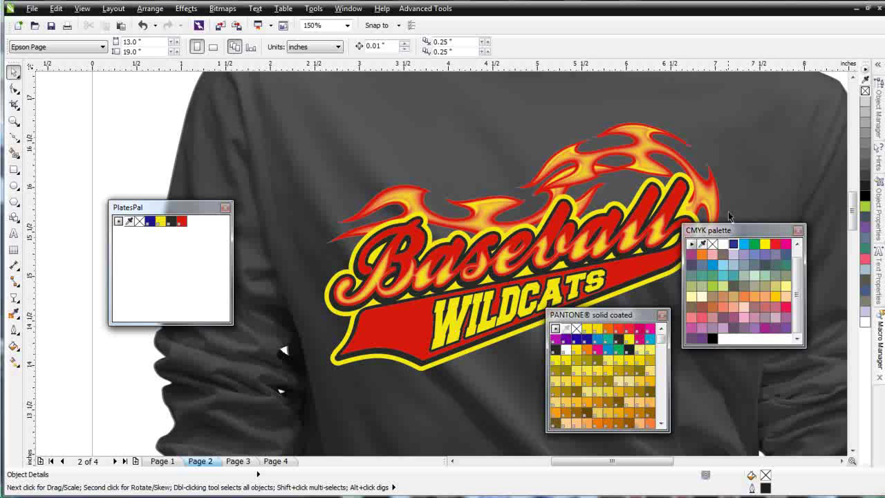
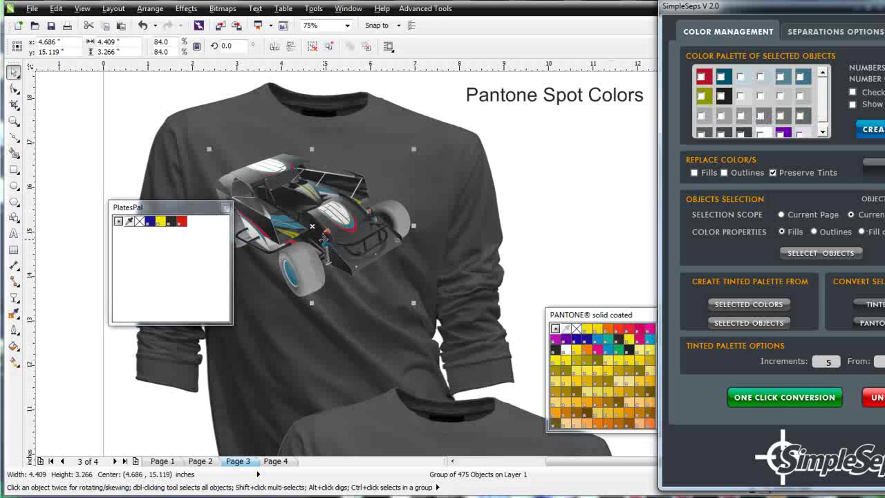
- Select the race car on the CMYK shirt and list its colors and tints in SimpleSeps
left_click_drag(721, 11, 884, 11)
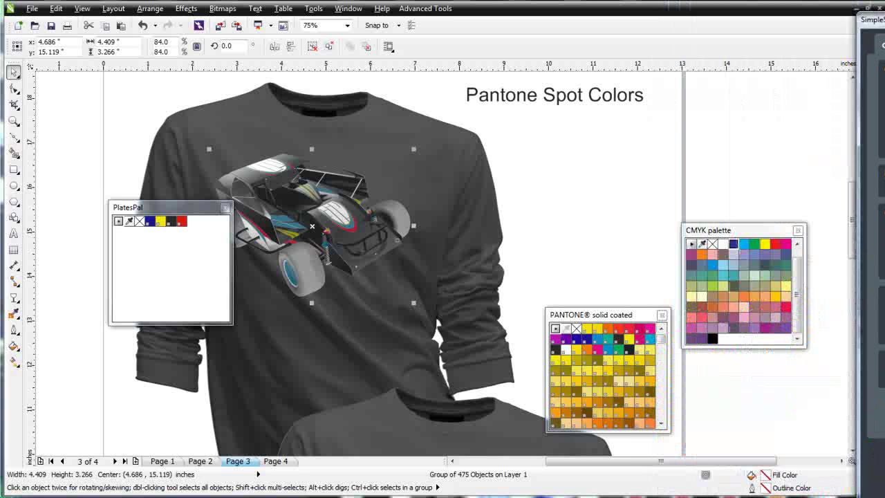
left_click_drag(852, 206, 852, 258)
left_click(448, 279)
left_click_drag(884, 39, 635, 39)
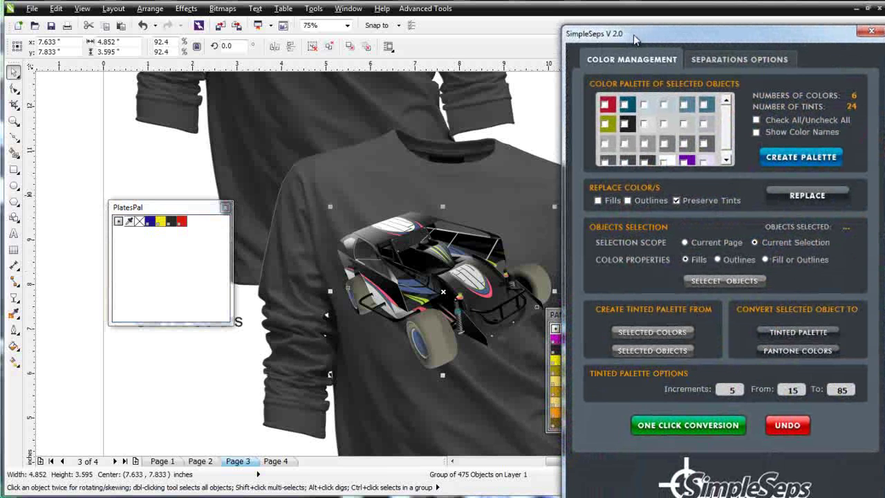
left_click(782, 153)
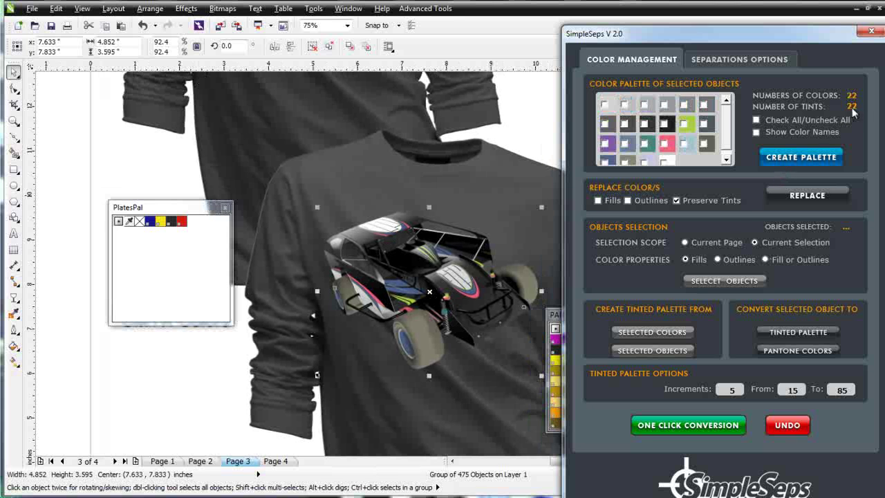
- Move SimpleSeps out of the way and compare the Pantone spot-color race car shirt with the CMYK one on page 3
left_click_drag(684, 36, 884, 41)
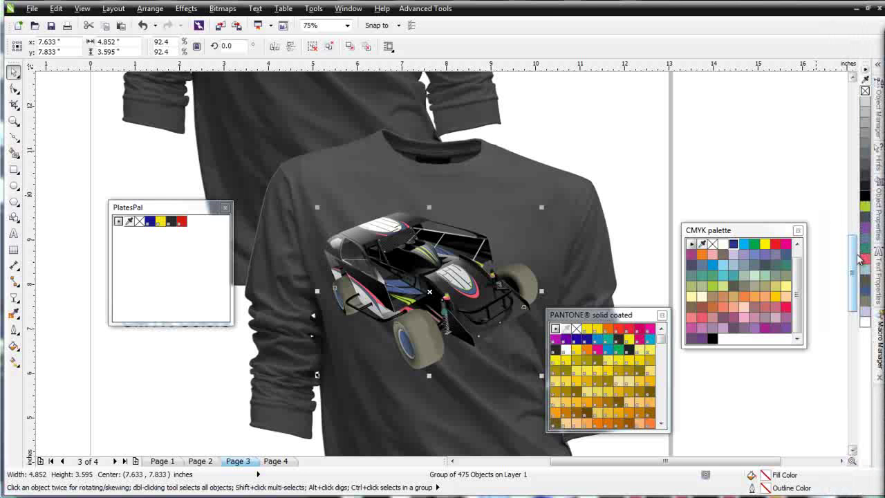
left_click_drag(858, 258, 856, 222)
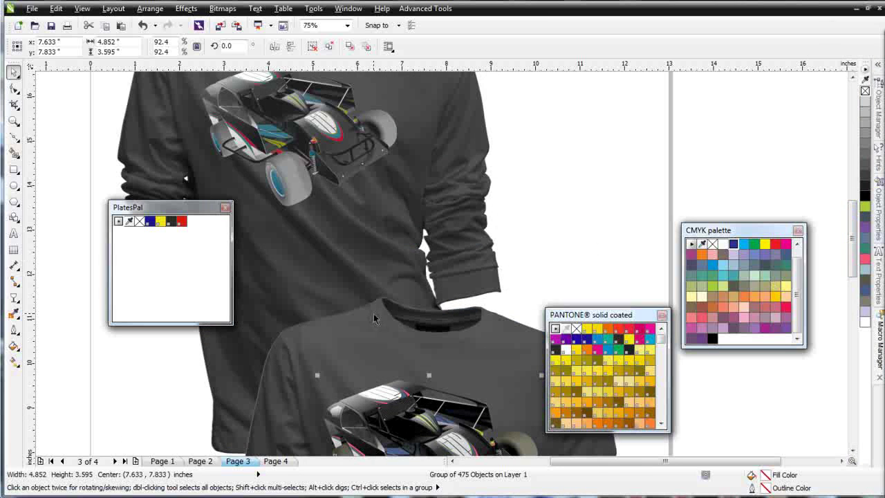
scroll(374, 318, "down", 3)
scroll(439, 277, "up", 3)
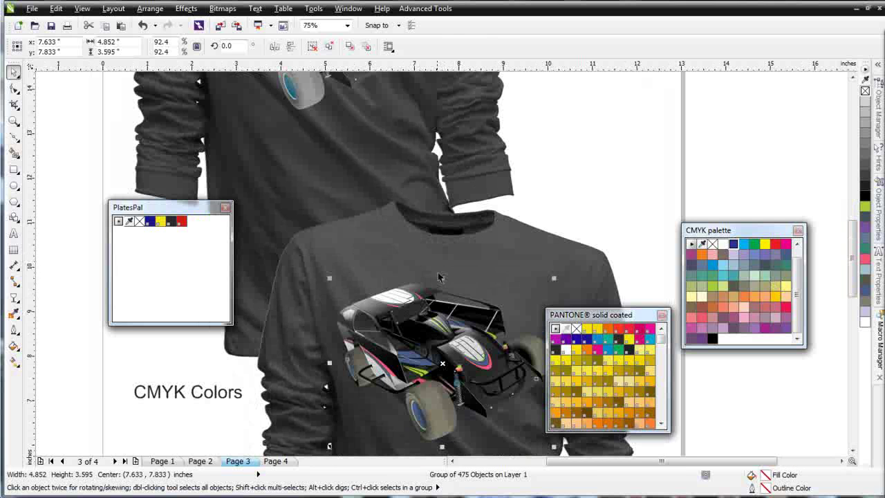
scroll(436, 214, "down", 2)
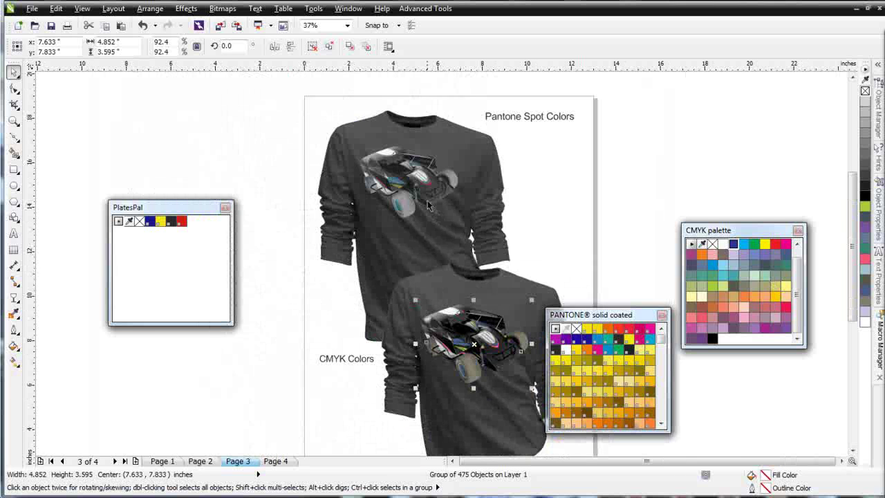
scroll(427, 201, "up", 2)
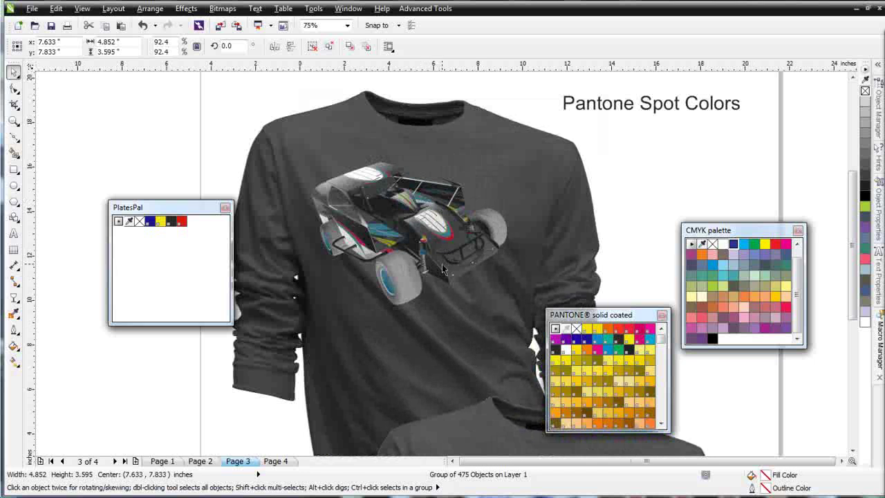
scroll(535, 429, "down", 2)
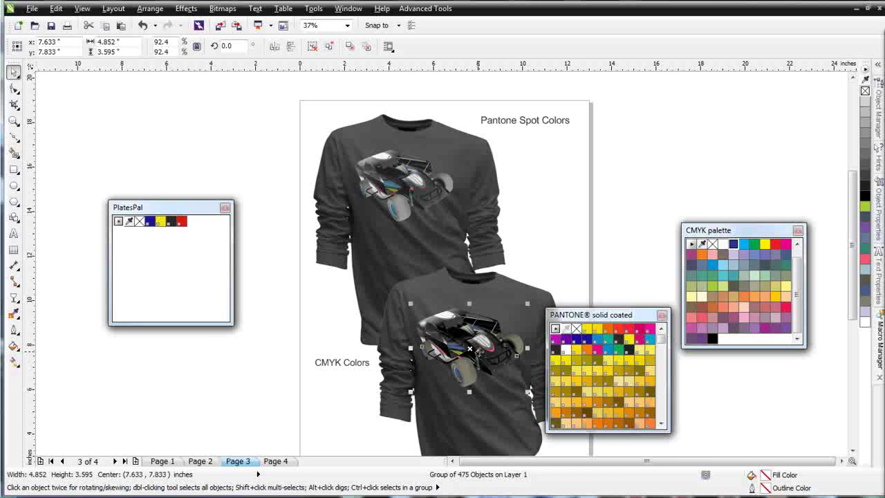
- On page 4, select the baseball catcher, close the PlatesPal and CMYK palettes, and move the PANTONE solid coated palette clear of the artwork
left_click(277, 461)
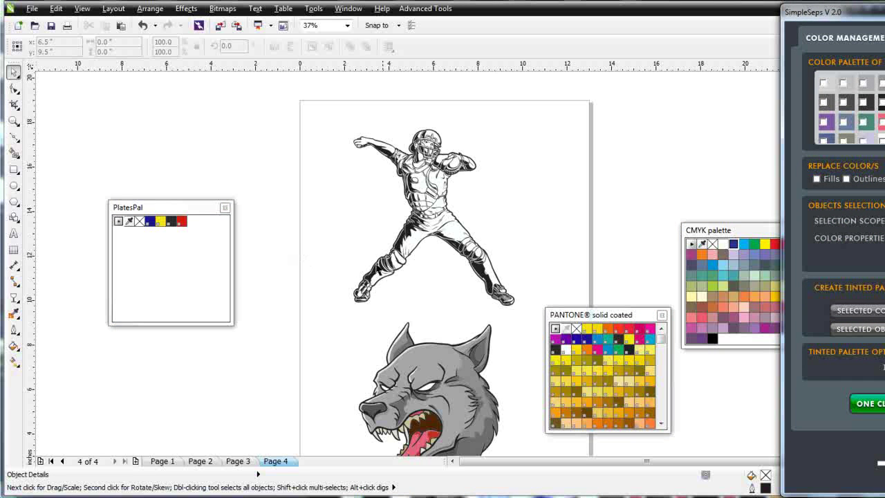
left_click(424, 200)
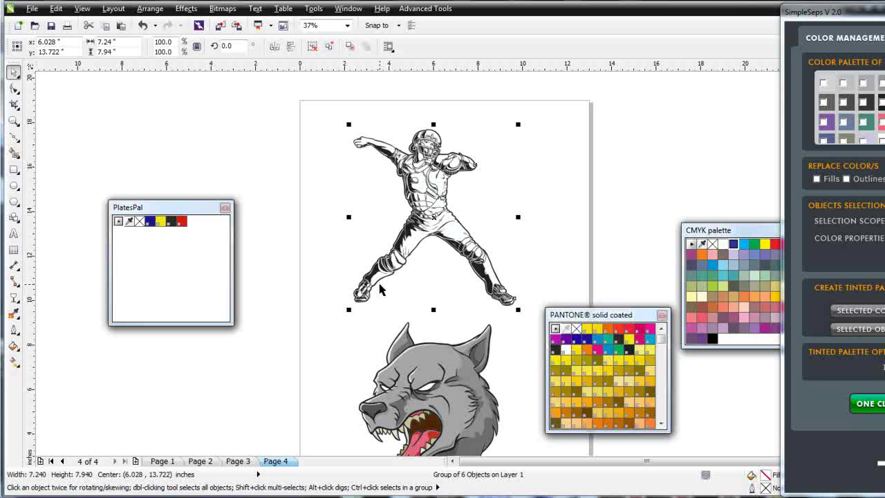
left_click(225, 208)
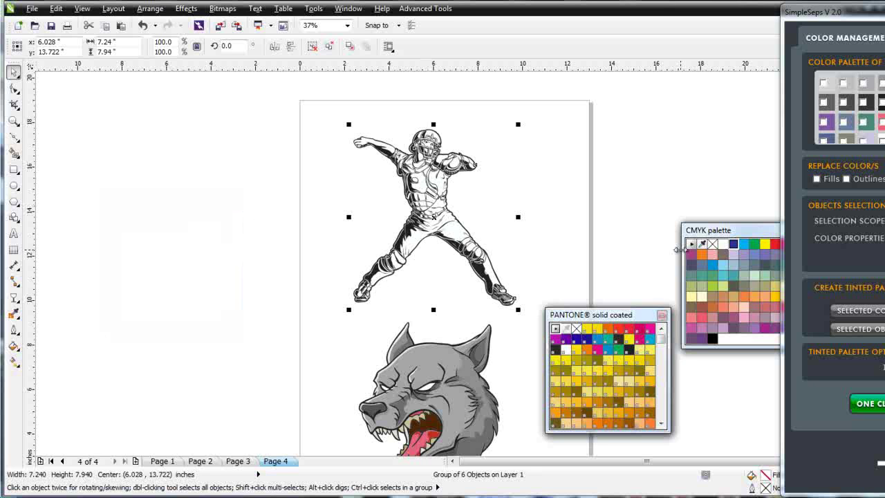
left_click_drag(733, 232, 561, 216)
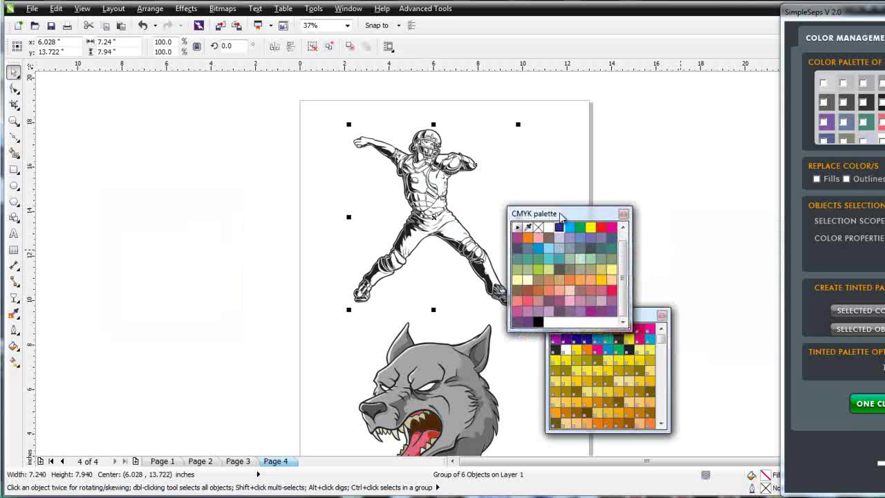
left_click(632, 206)
left_click_drag(625, 325, 726, 121)
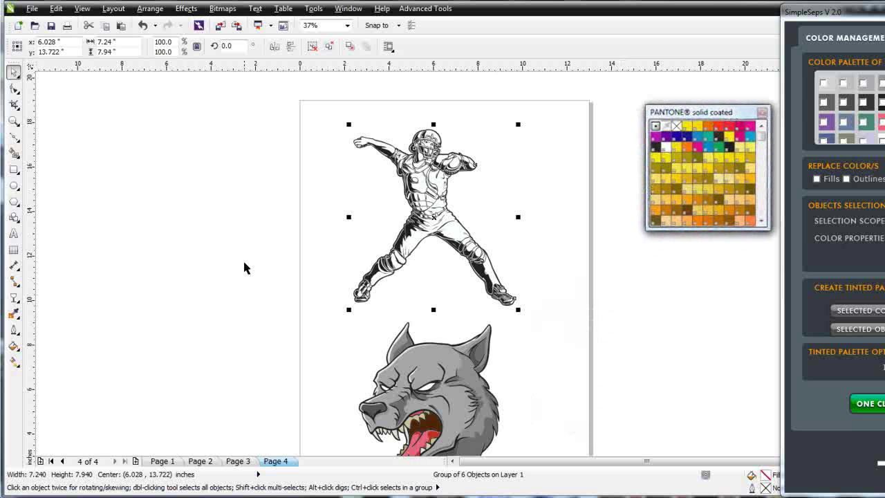
- Draw a row of four roughly square boxes, about 1 to 1.3 inches wide, beside the catcher
left_click(15, 171)
left_click_drag(240, 206, 366, 233)
left_click(13, 72)
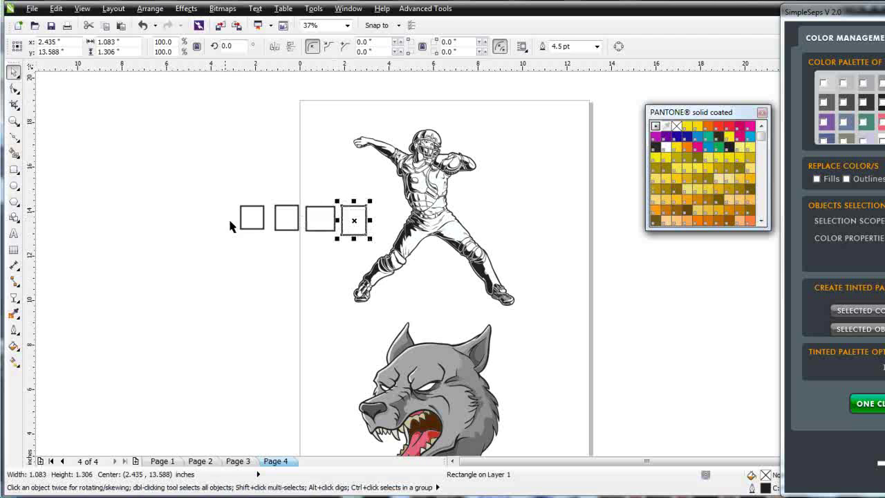
- Fill the four boxes with PANTONE black, blue, red and white in that order from left to right, and remove all their outlines
left_click(666, 147)
left_click(315, 217)
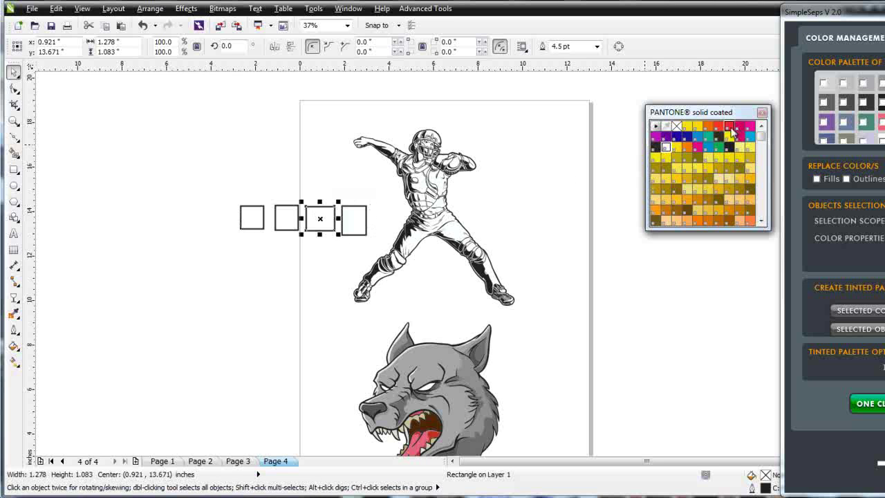
left_click(730, 128)
left_click(285, 216)
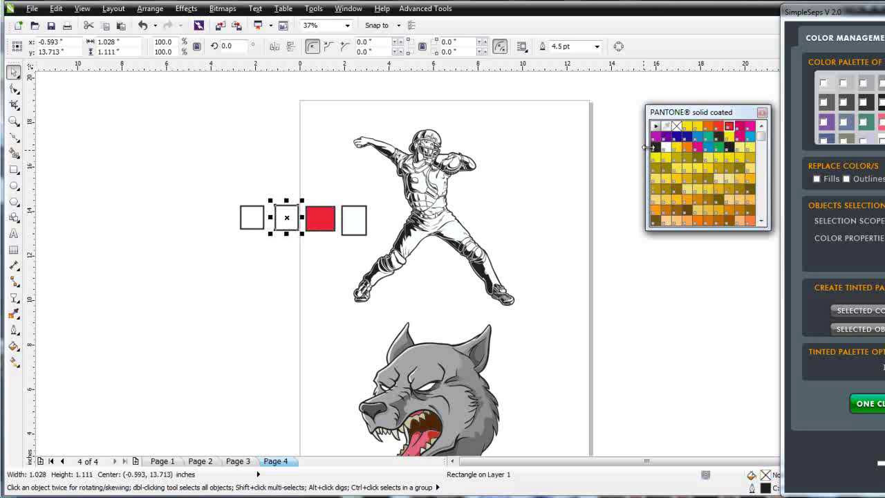
left_click(697, 136)
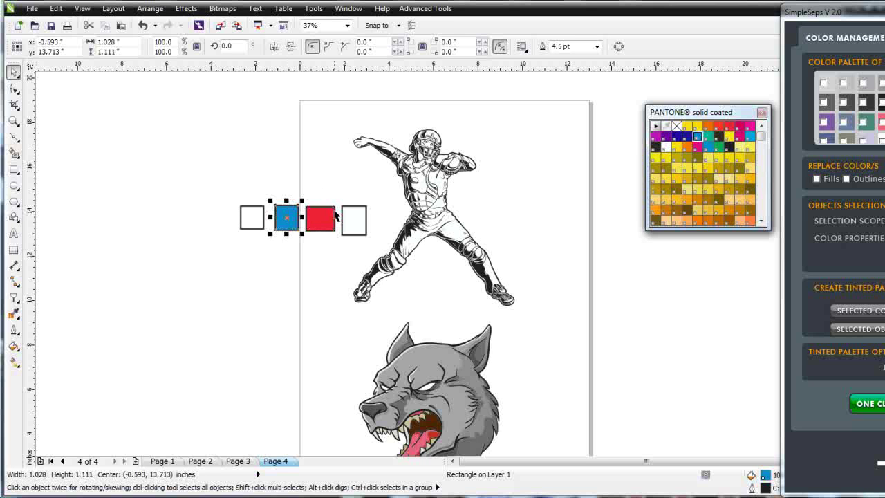
left_click(252, 219)
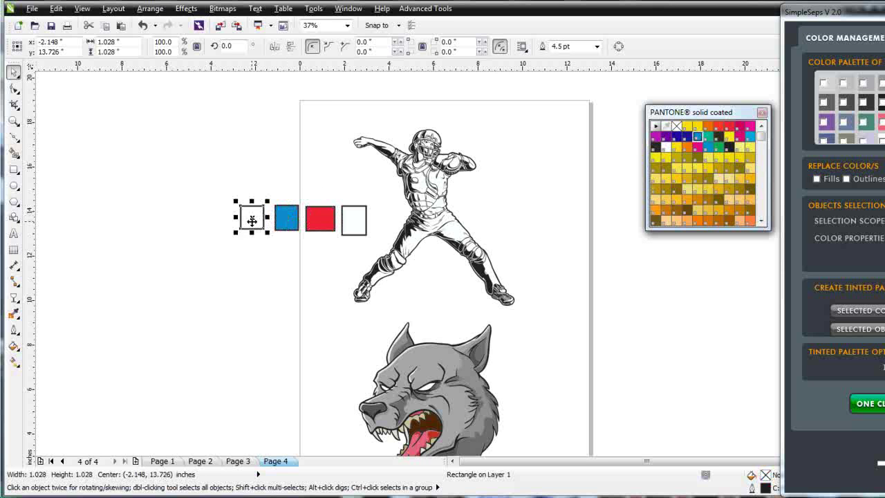
left_click(656, 148)
left_click_drag(220, 181, 355, 236)
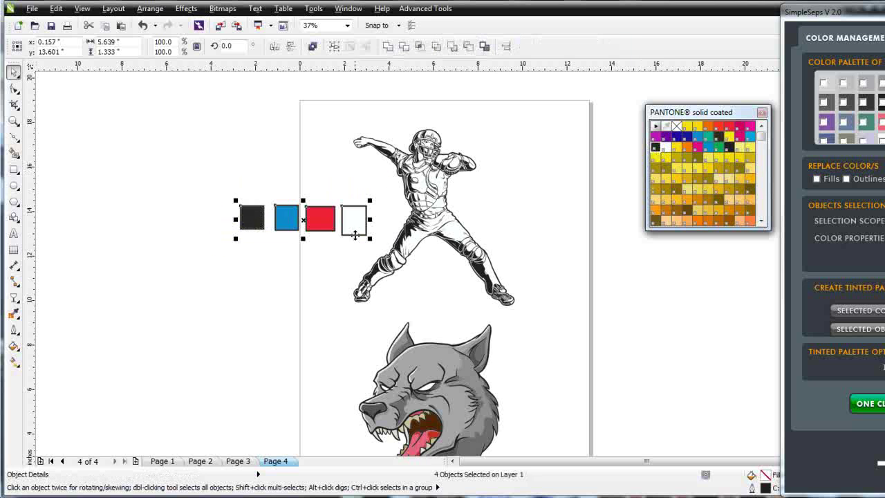
right_click(677, 127)
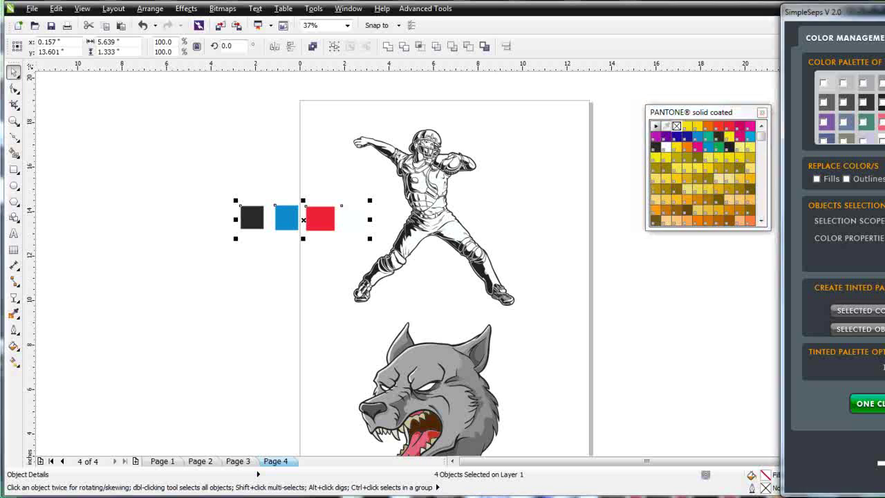
- In SimpleSeps, check all four box colors and create a tinted palette from them in increments of 2
left_click(780, 144)
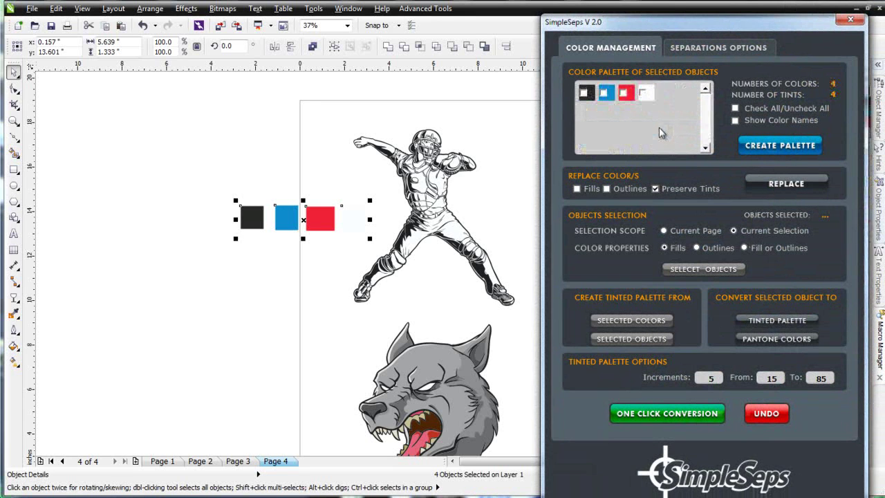
left_click(605, 94)
left_click(625, 94)
left_click(641, 94)
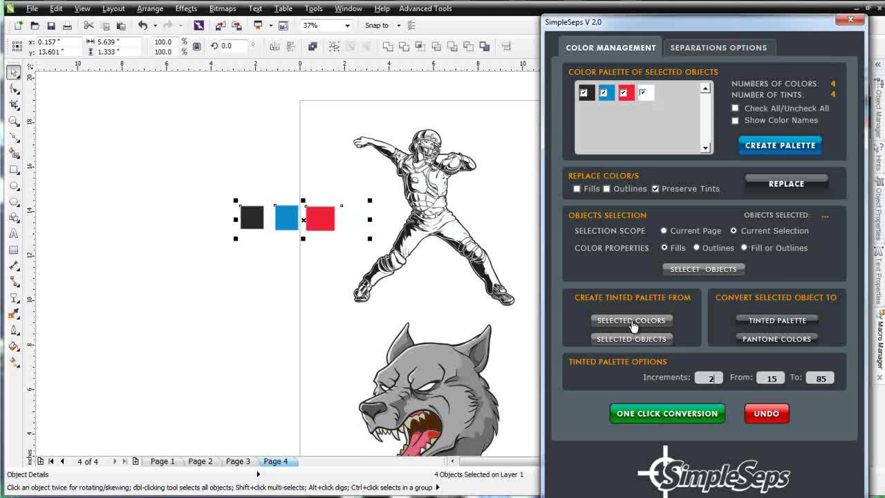
left_click(765, 146)
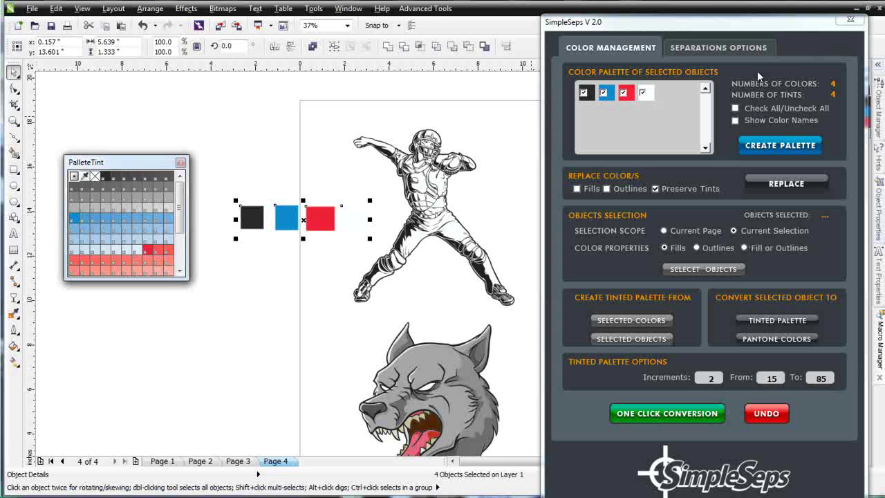
- Close SimpleSeps, place the tinted palette beside the PANTONE solid coated palette and enlarge it to fit every tint
left_click(851, 19)
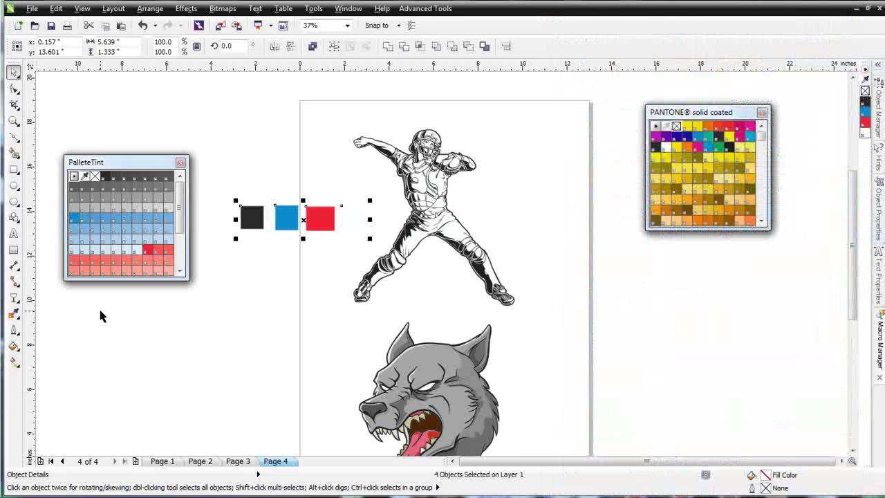
left_click_drag(143, 161, 577, 116)
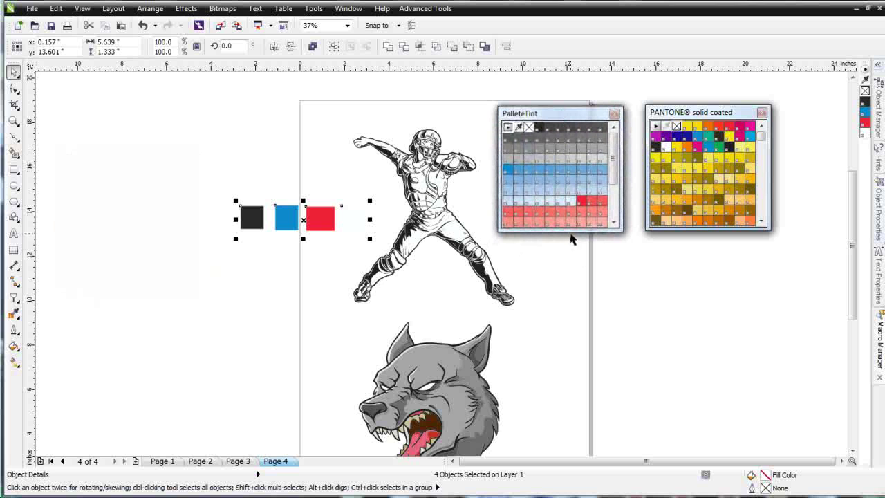
left_click_drag(581, 231, 588, 299)
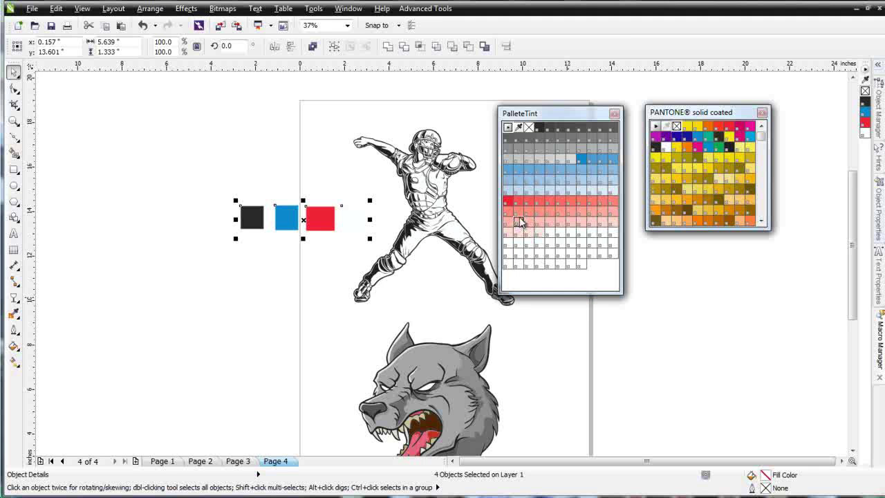
- Compare the blue halftone bitmap on page 1 with the tinted palette, and return to the catcher on page 4
left_click(163, 461)
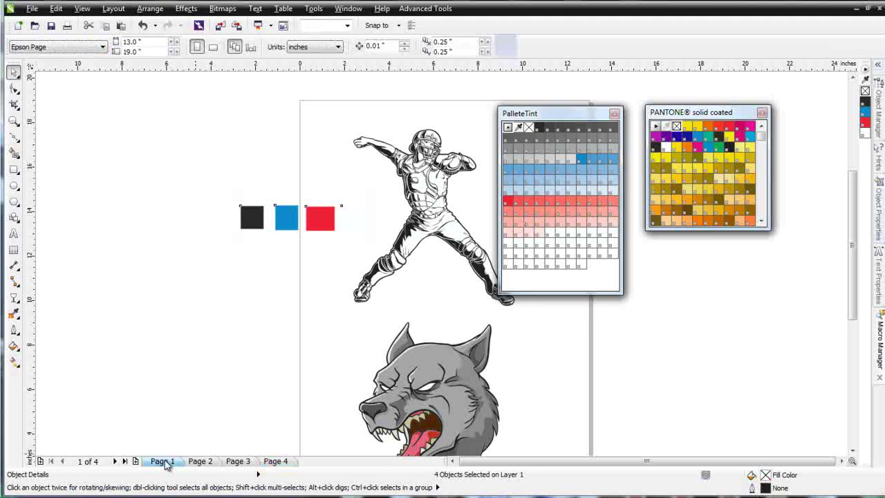
left_click(507, 351)
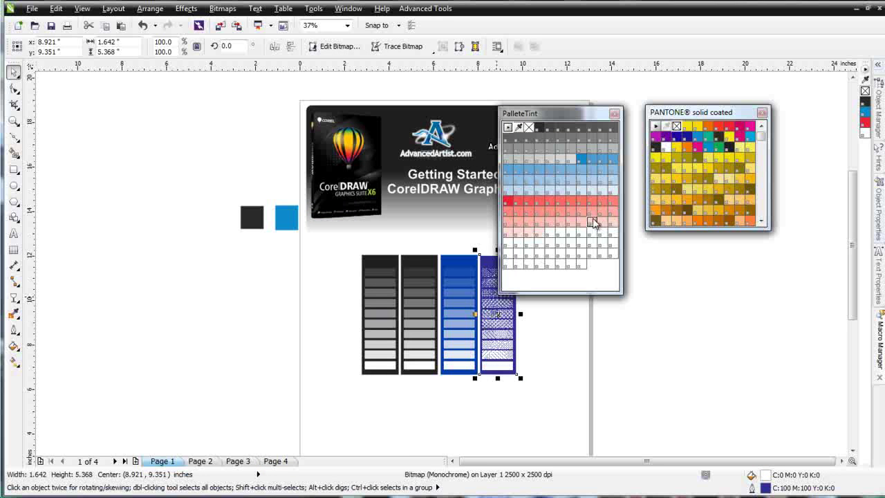
left_click(279, 465)
scroll(426, 192, "up", 2)
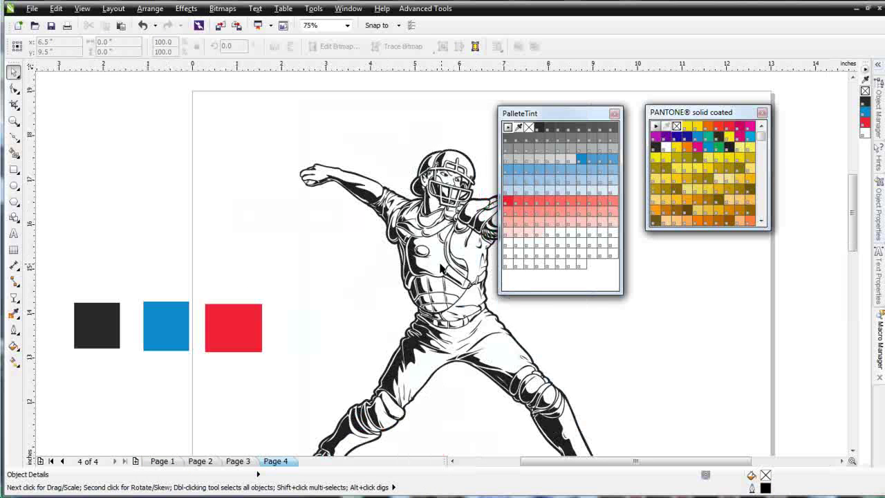
left_click(377, 210)
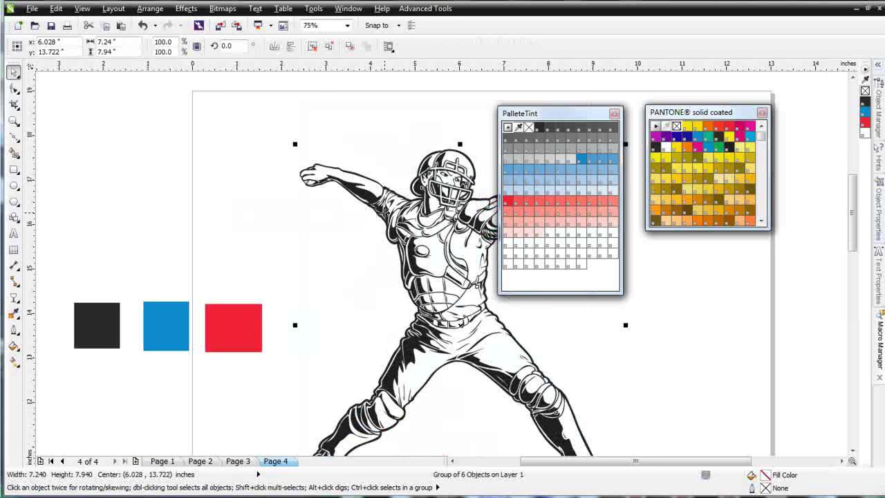
left_click(330, 45)
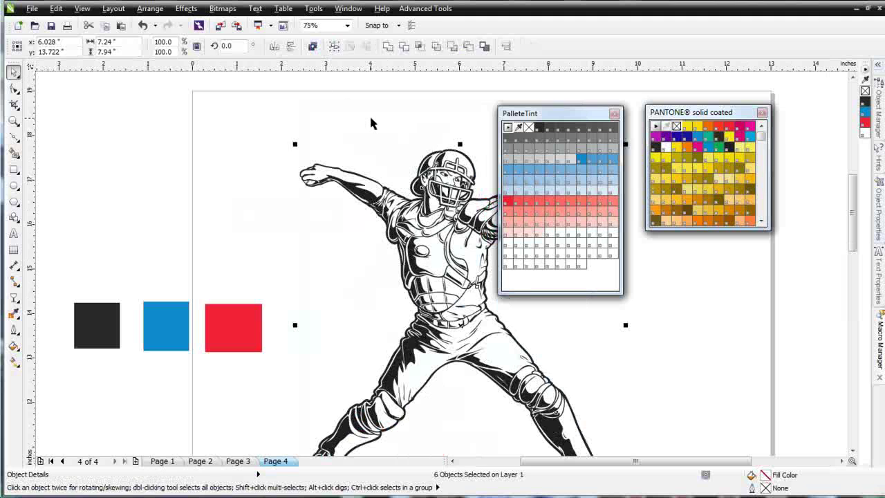
left_click(369, 114)
left_click(374, 186)
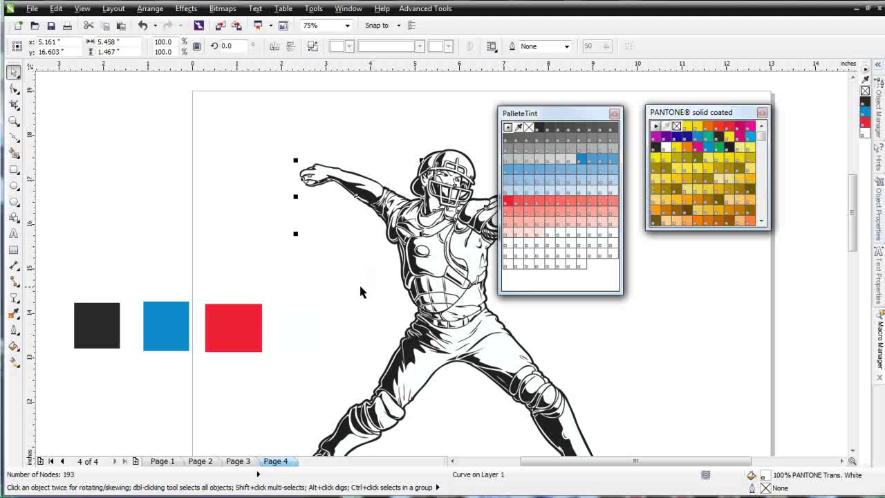
key("z")
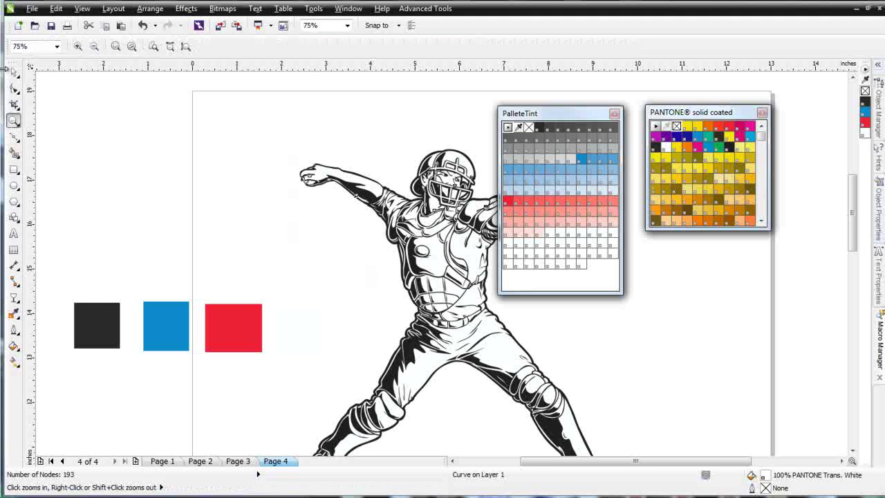
left_click(14, 73)
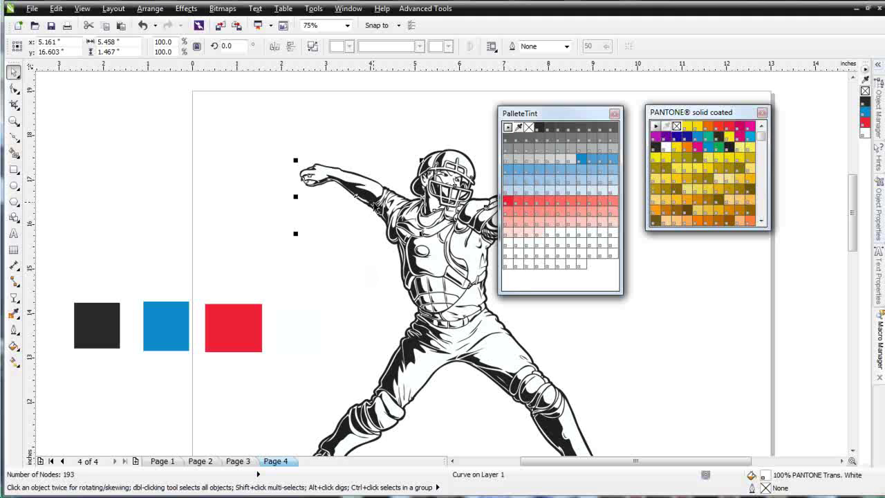
key("ctrl+z")
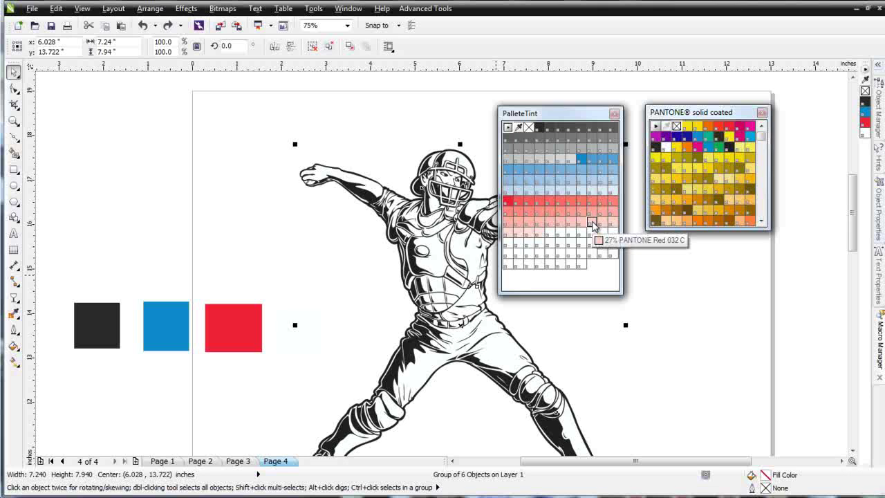
- Fill the catcher's skin with a pale tint of PANTONE Red 032 C and his chest protector and leg guards with solid red
left_click_drag(612, 226, 372, 185)
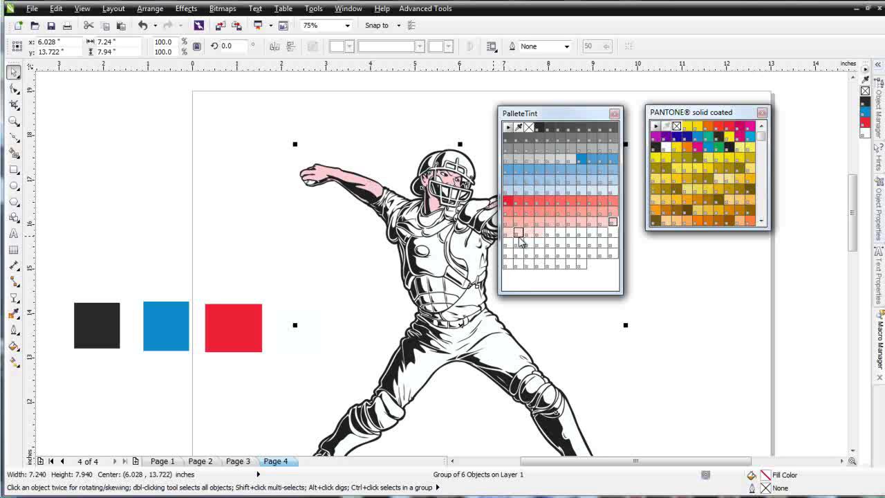
left_click_drag(522, 238, 374, 191)
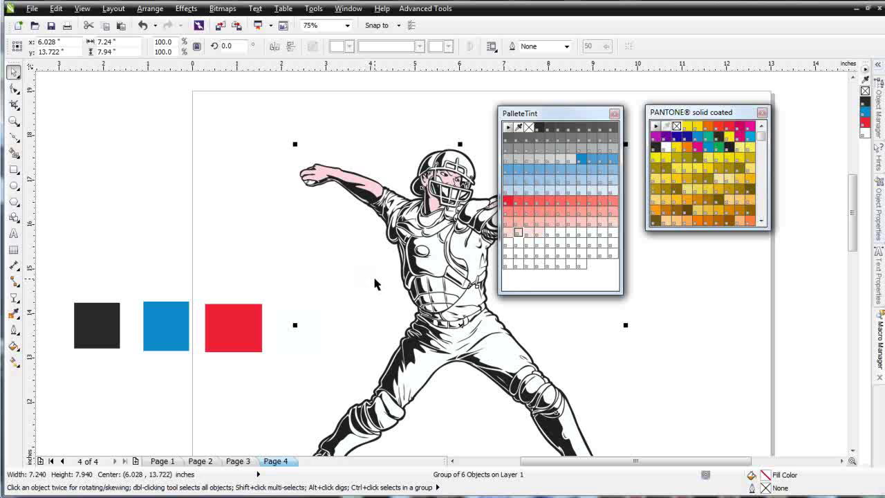
left_click_drag(589, 114, 256, 122)
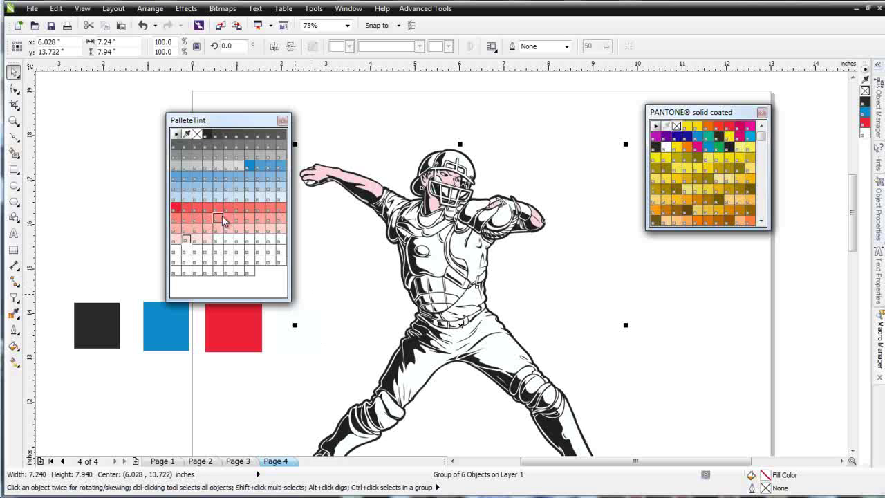
left_click(177, 209)
left_click_drag(388, 424, 391, 422)
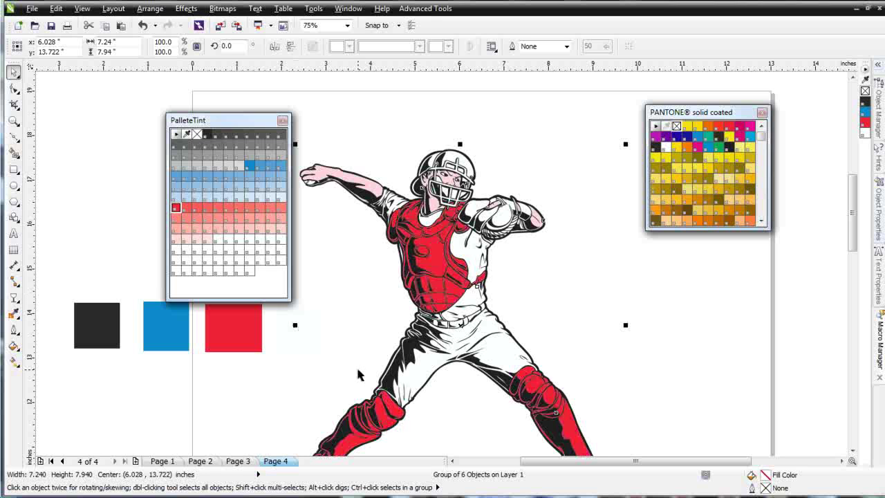
- Ungroup the catcher and fill his uniform with 21% PANTONE Process Black C
left_click(502, 350)
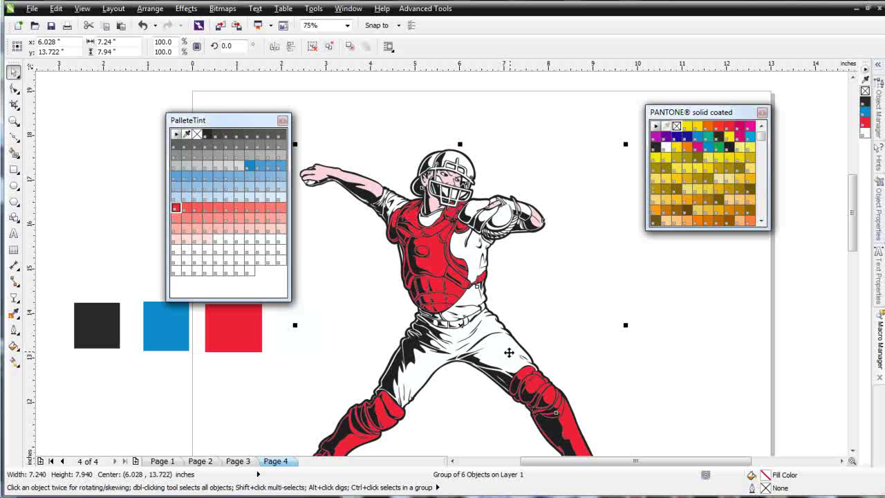
left_click(329, 46)
left_click(526, 331)
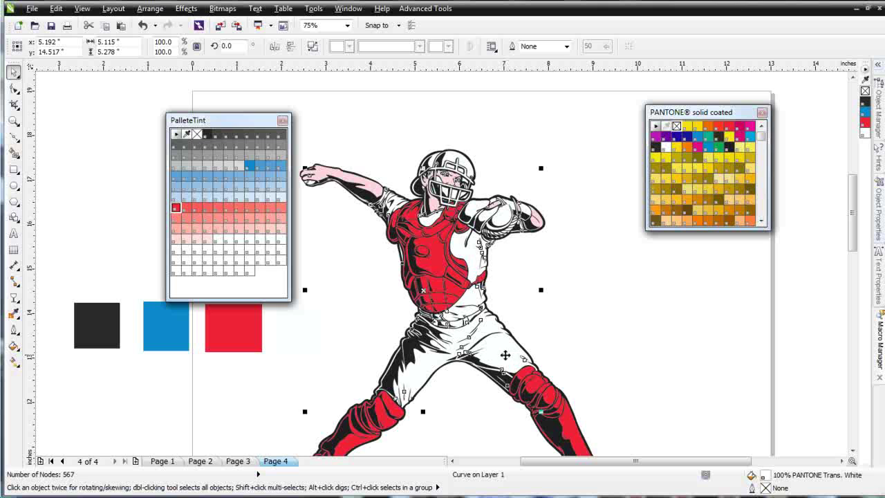
left_click_drag(208, 167, 496, 348)
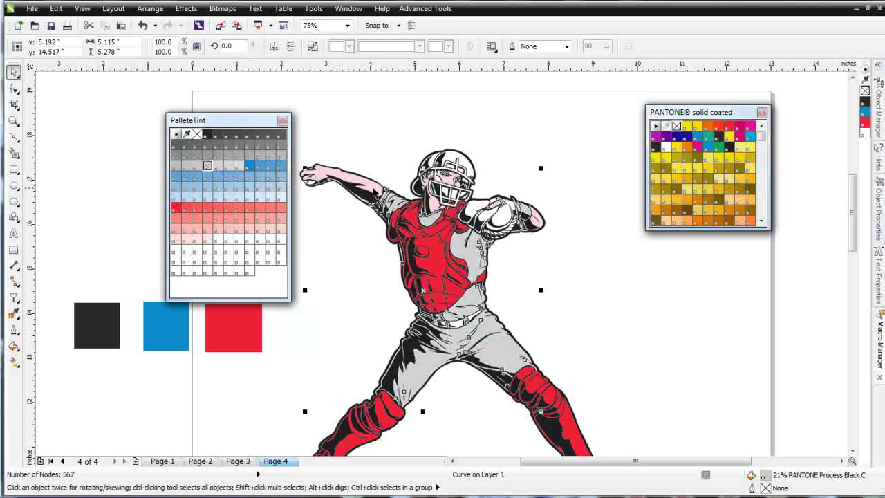
right_click(500, 352)
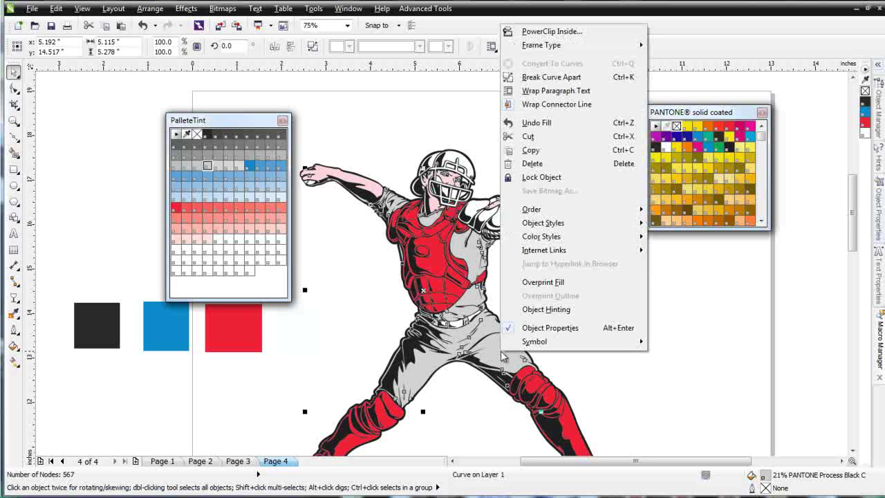
- Break the catcher's grey uniform curve apart and combine three of the trouser pieces into one curve
left_click(571, 85)
left_click(571, 326)
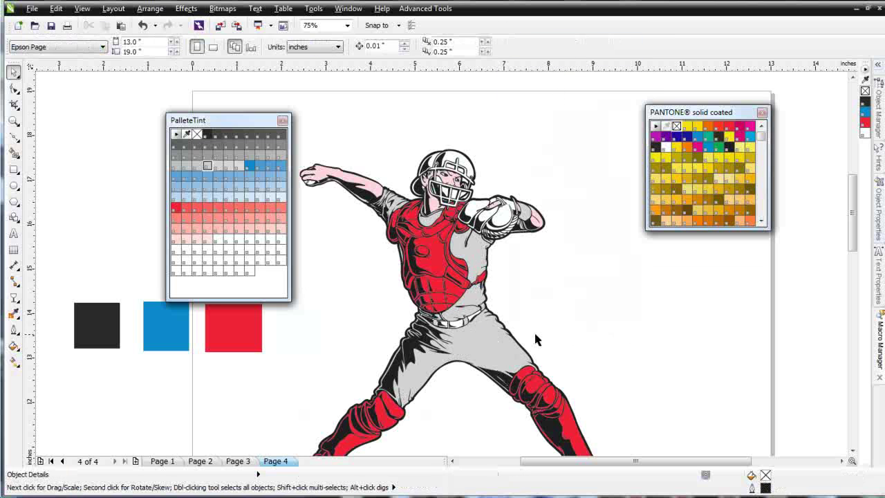
left_click(482, 351)
left_click_drag(572, 309, 469, 380)
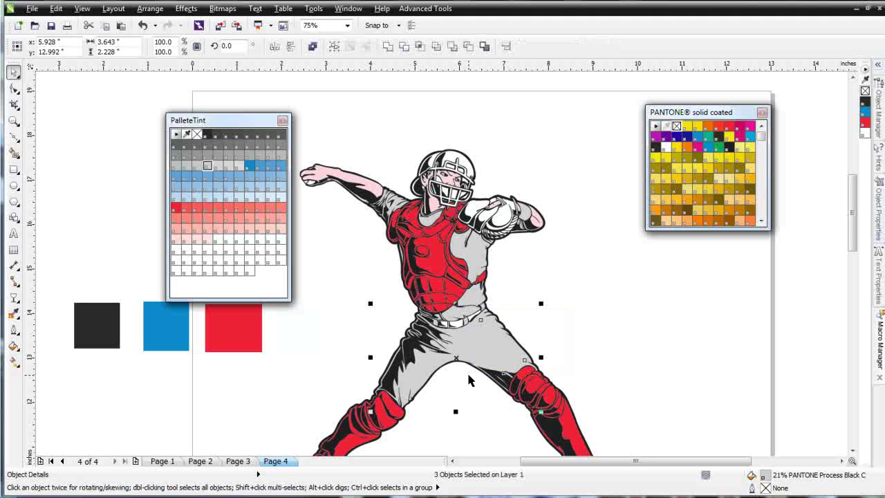
left_click(313, 46)
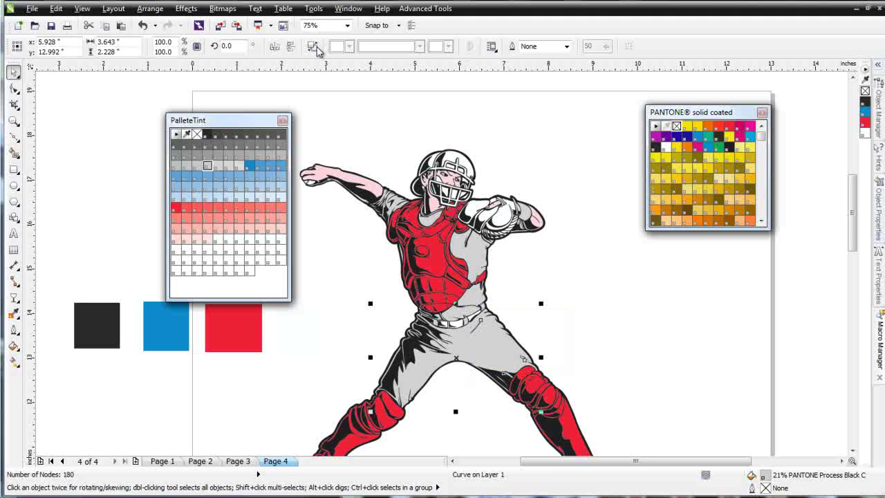
left_click_drag(553, 314, 473, 405)
left_click(557, 330)
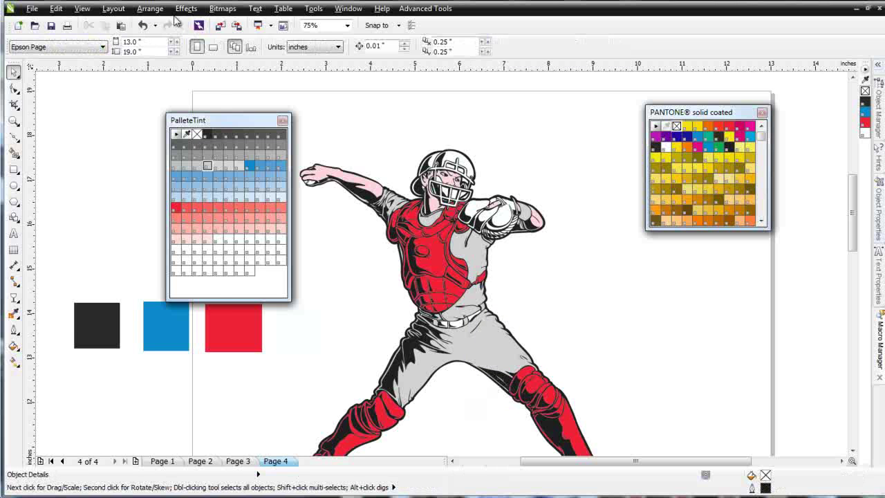
- Combine the trousers' outline and remaining small inner curves into one object in Wireframe view, and return to Enhanced view
left_click(82, 8)
left_click(104, 34)
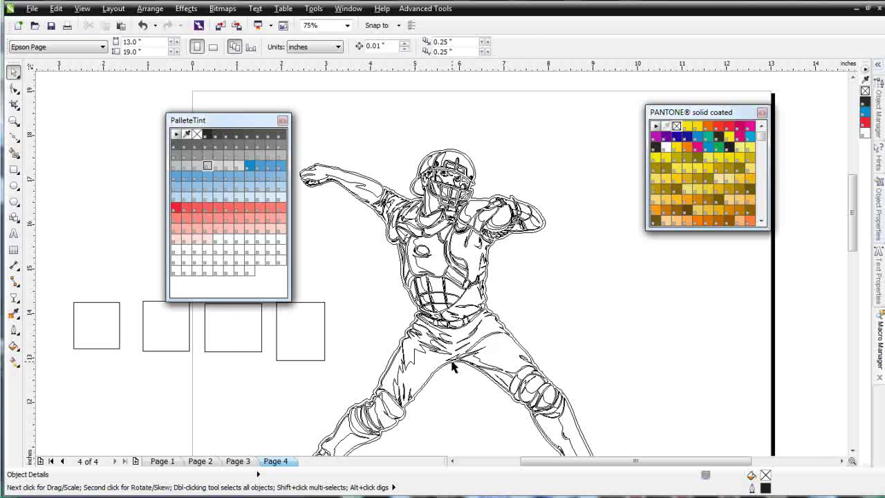
left_click(502, 356)
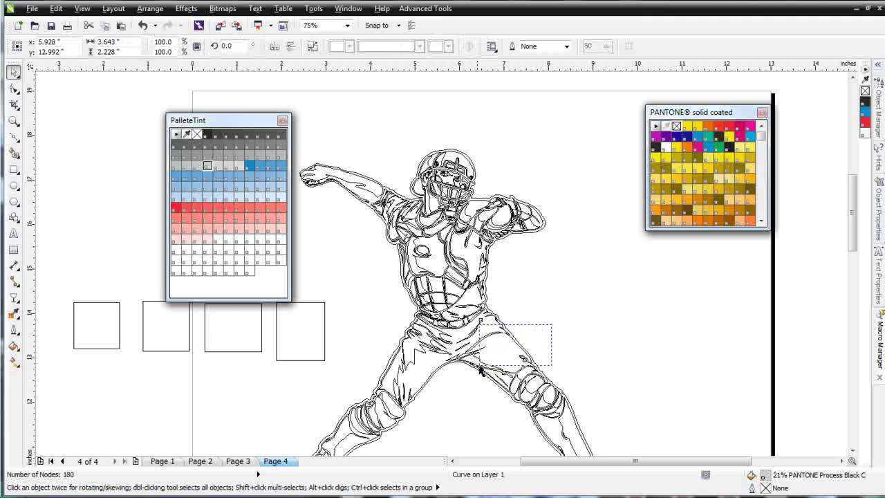
key("ctrl+k")
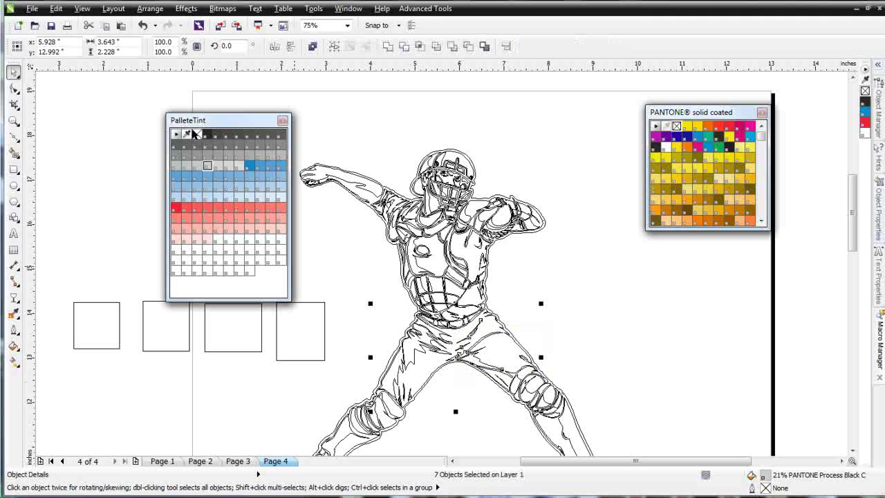
left_click(313, 46)
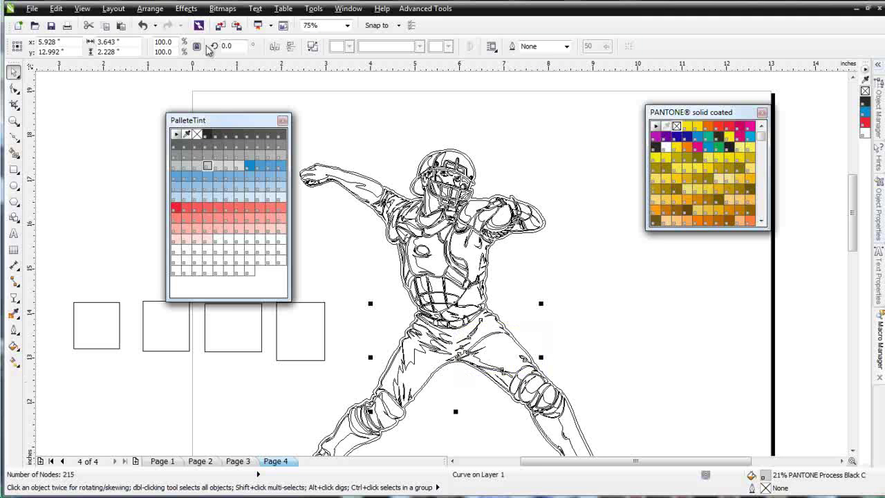
left_click(82, 8)
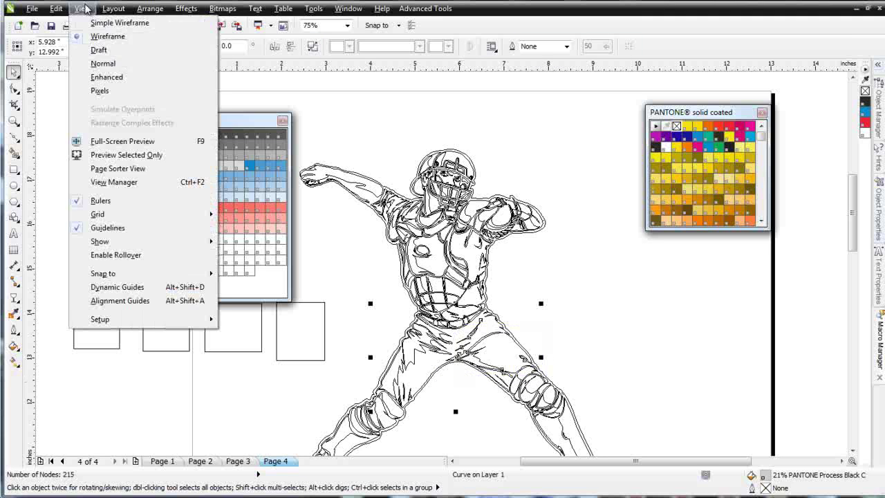
left_click(116, 77)
left_click(572, 360)
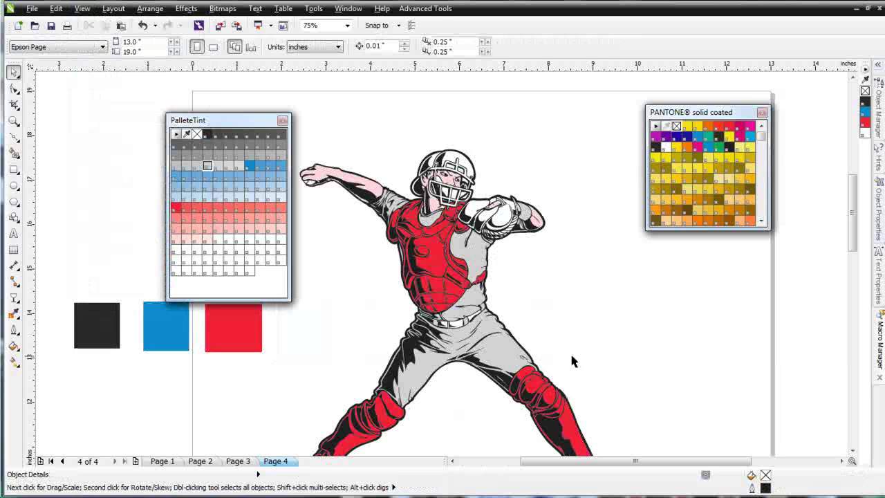
- Fill the catcher's trousers, separately from the grey shirt, with 65% PANTONE Process Blue C
left_click(491, 343)
left_click(476, 300)
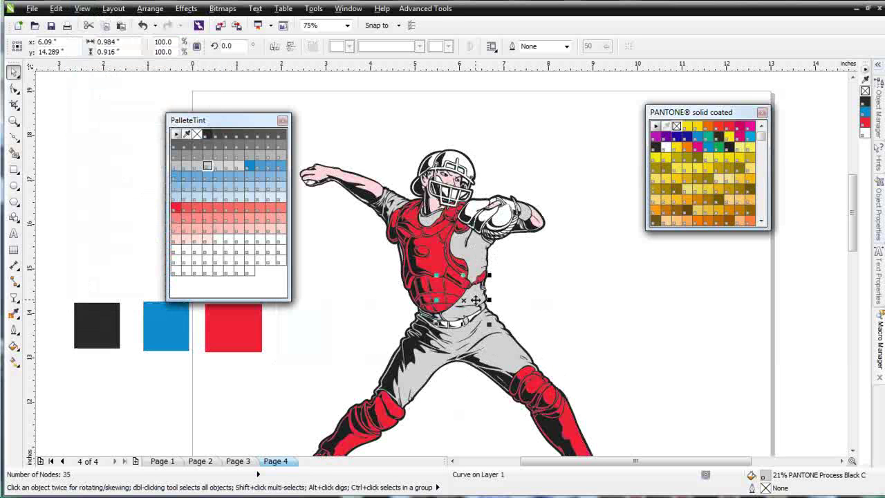
left_click(518, 302)
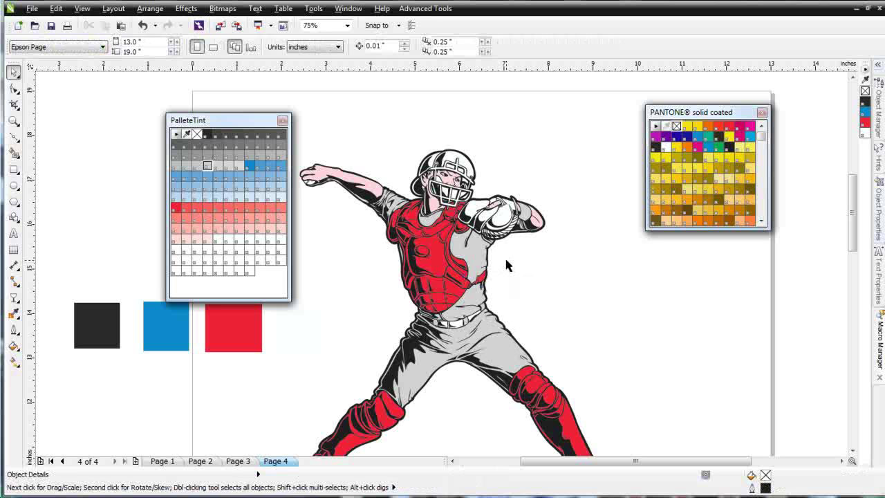
left_click(494, 344)
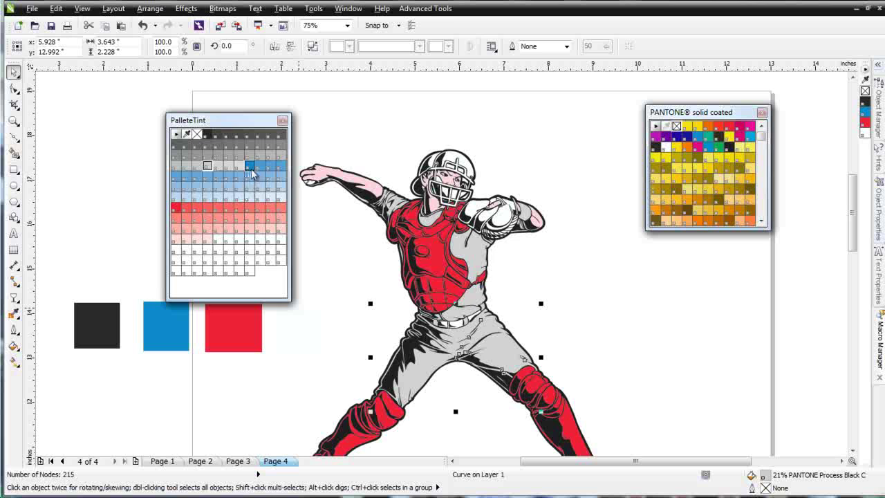
left_click_drag(315, 316, 508, 359)
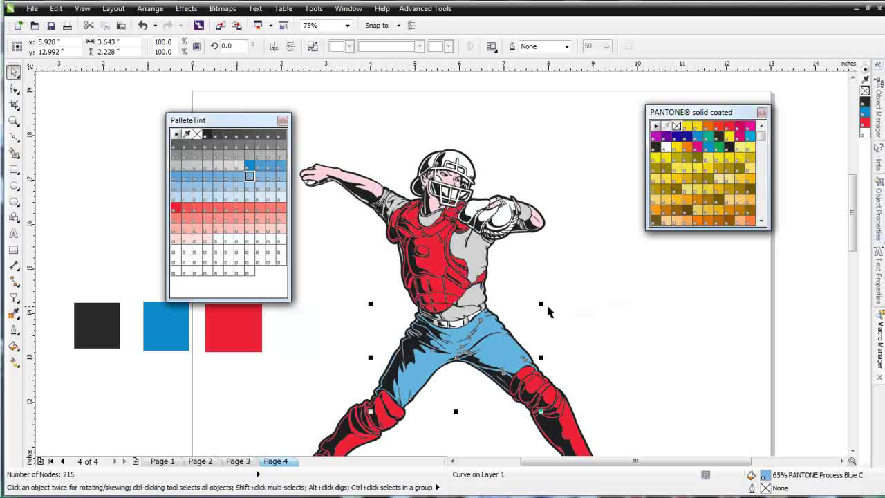
- Fill the curve containing the catcher's helmet, belt and shoes with 100% PANTONE Process Blue C
left_click(468, 166)
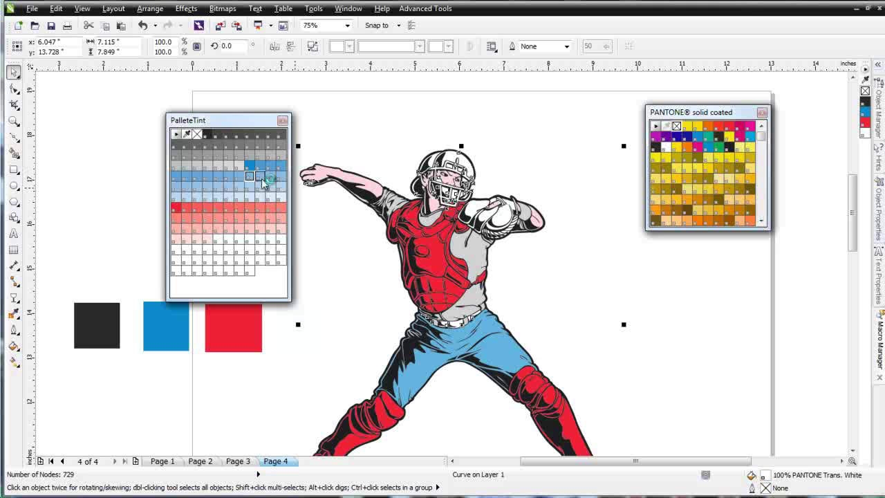
left_click_drag(250, 167, 459, 163)
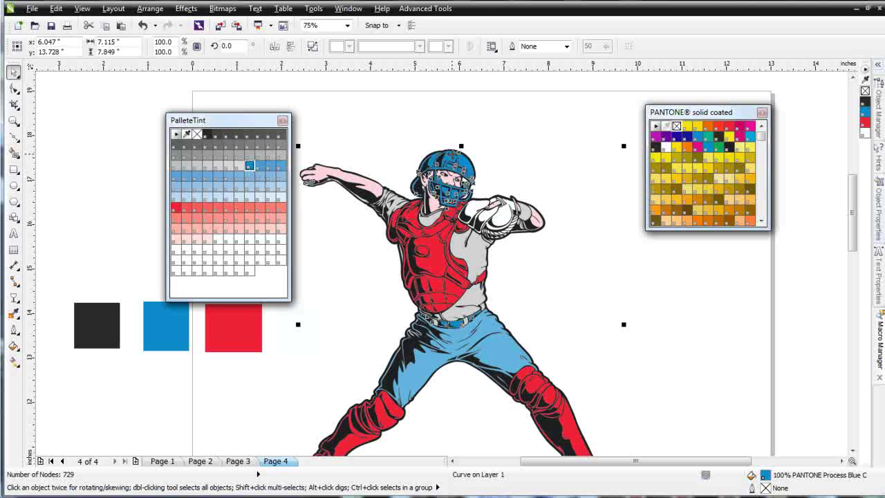
left_click(583, 287)
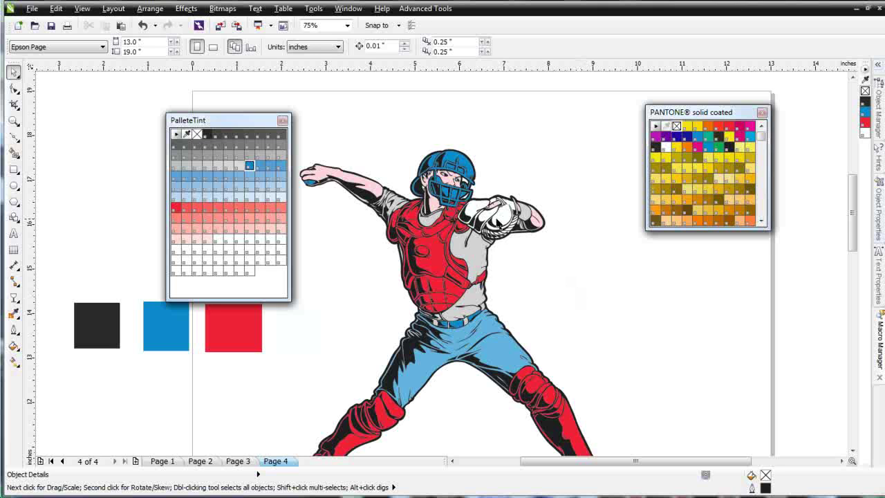
- Fill the catcher's white glove with 57% PANTONE Process Black C
left_click(499, 220)
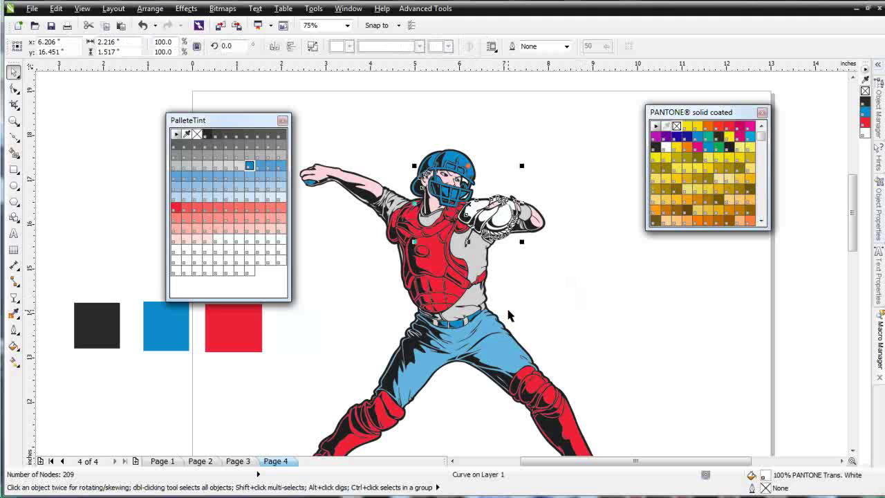
left_click(188, 154)
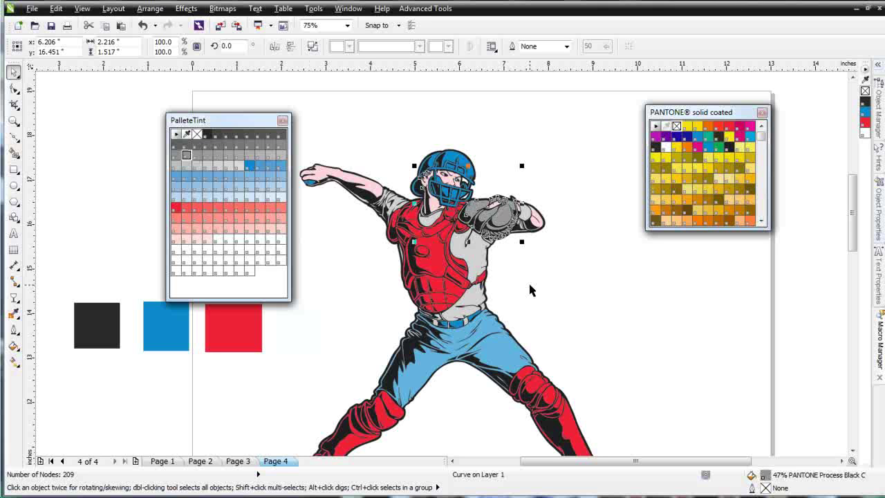
left_click(250, 146)
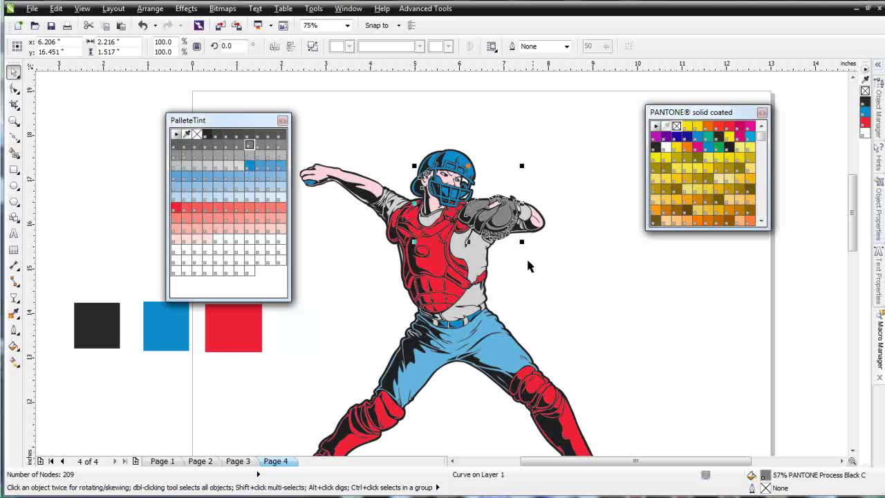
- Review the fully colored catcher, compare it with the tint and halftone charts on page 1, and return to page 4
scroll(572, 279, "down", 2)
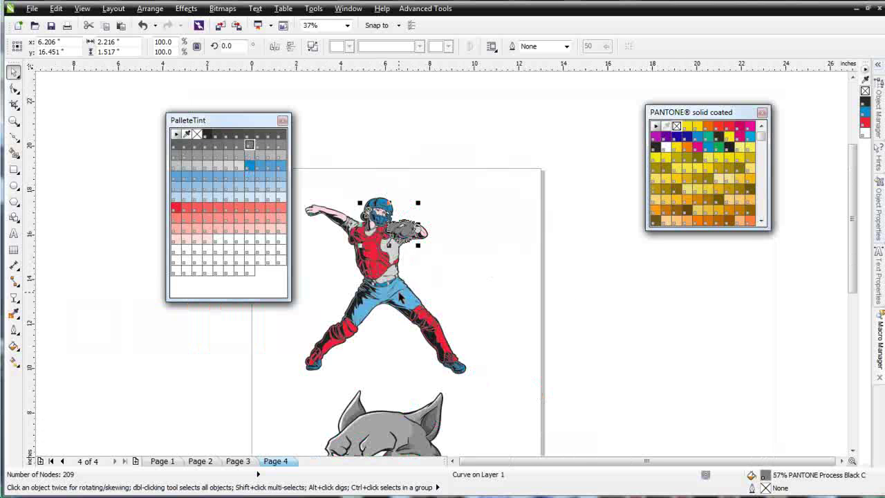
scroll(431, 309, "up", 2)
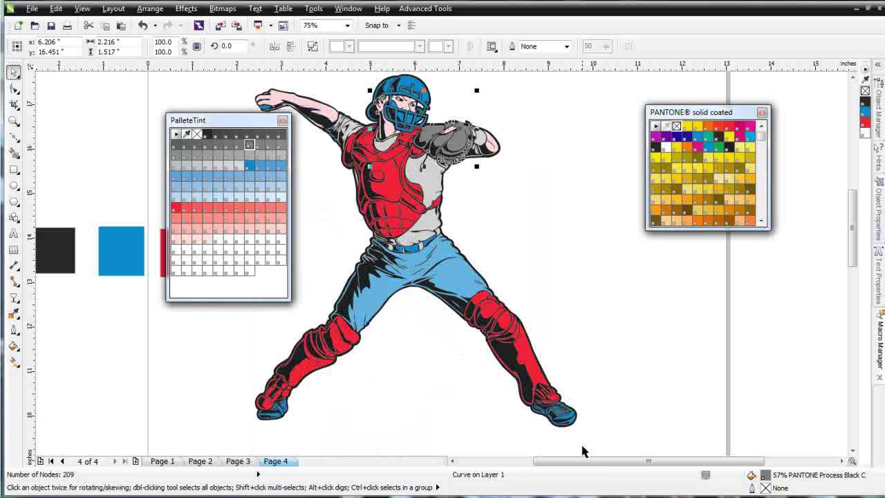
left_click(565, 417)
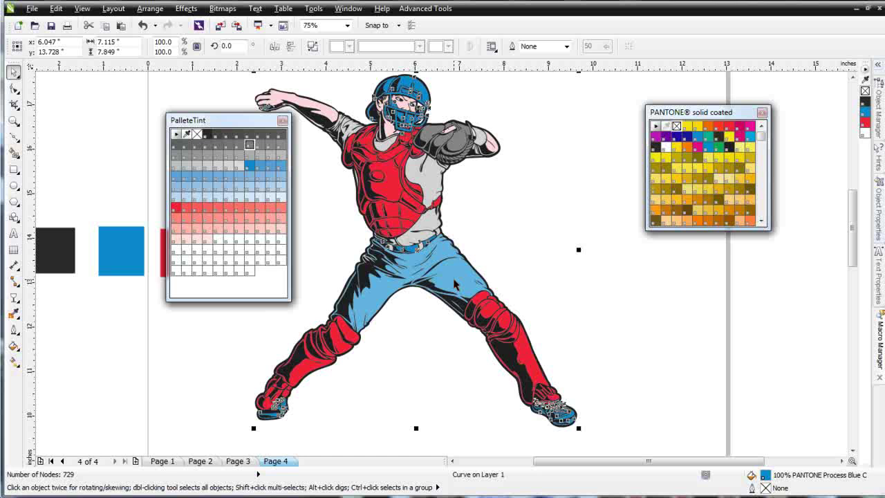
left_click(161, 461)
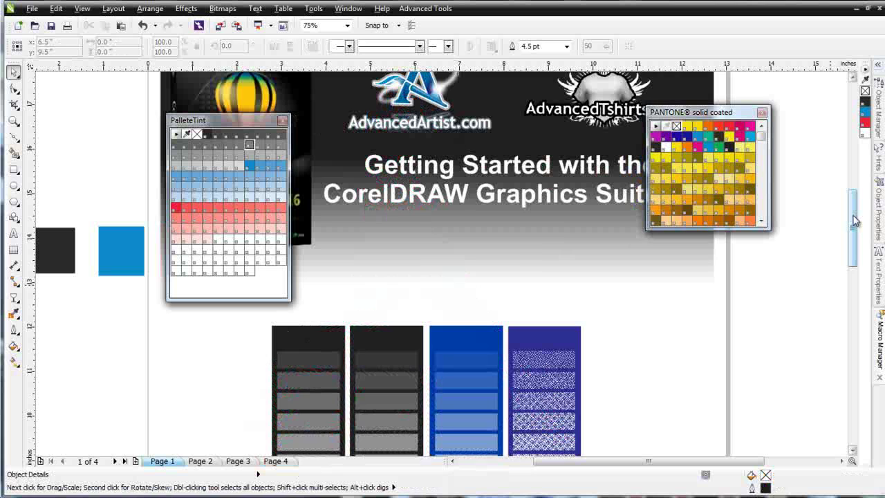
left_click_drag(855, 220, 855, 256)
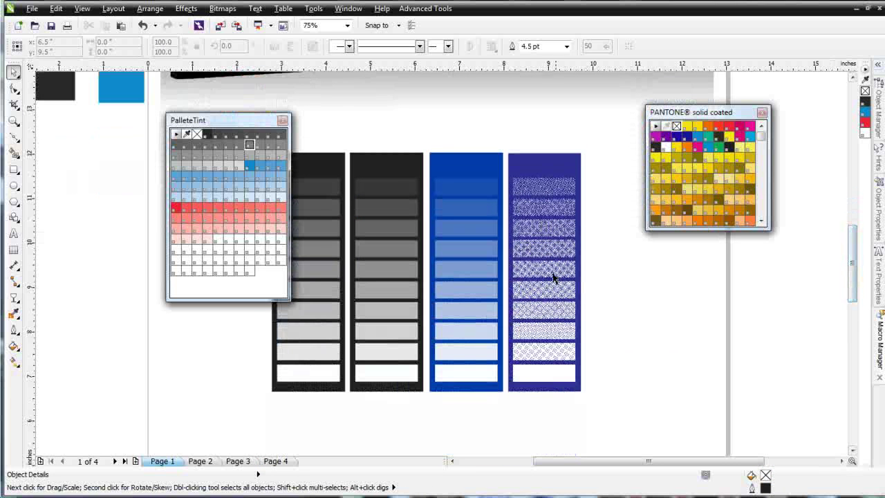
left_click(283, 463)
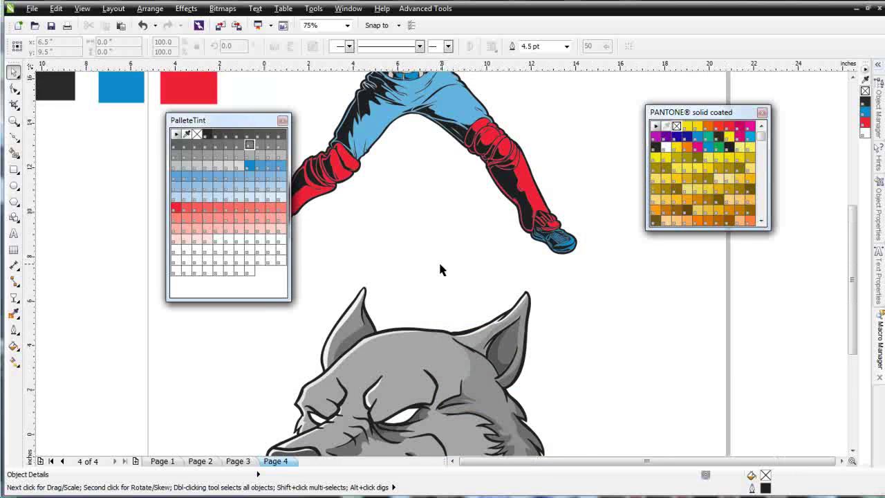
- Select the wolf head group, move the tinted palette clear of the artwork and open SimpleSeps beside it
key("shift+F4")
left_click(416, 319)
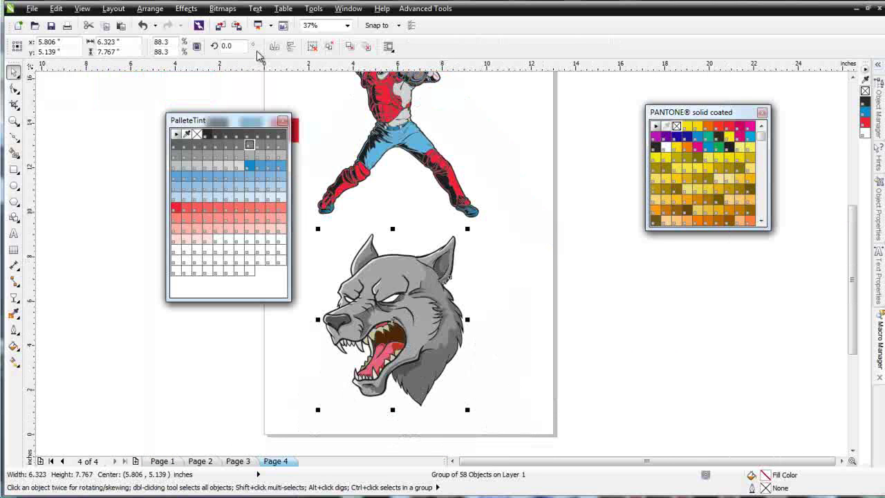
left_click_drag(254, 120, 133, 112)
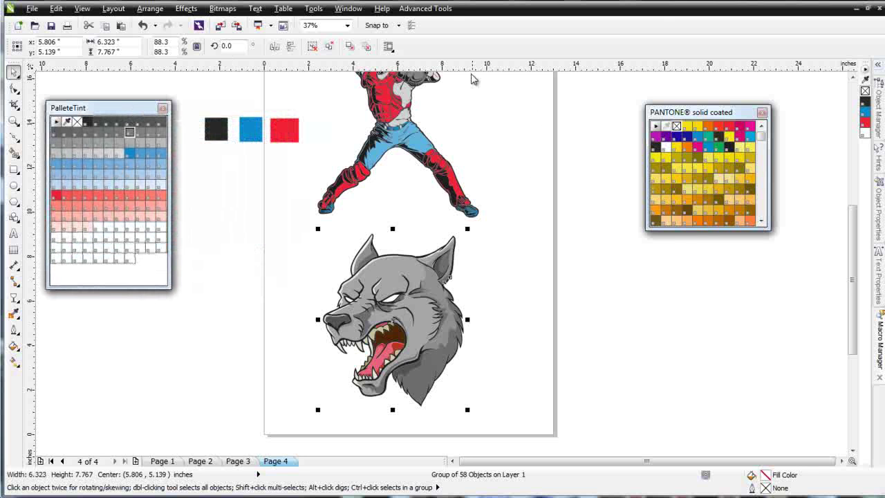
left_click(425, 8)
left_click(436, 23)
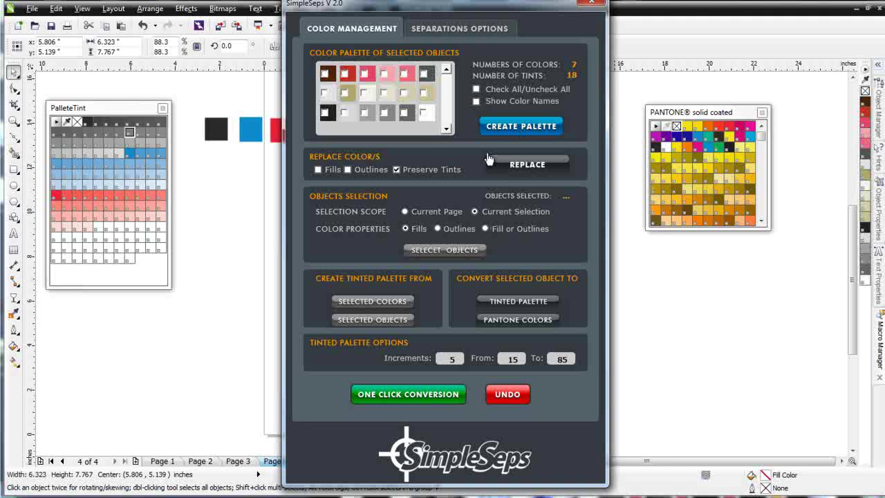
left_click_drag(520, 4, 757, 12)
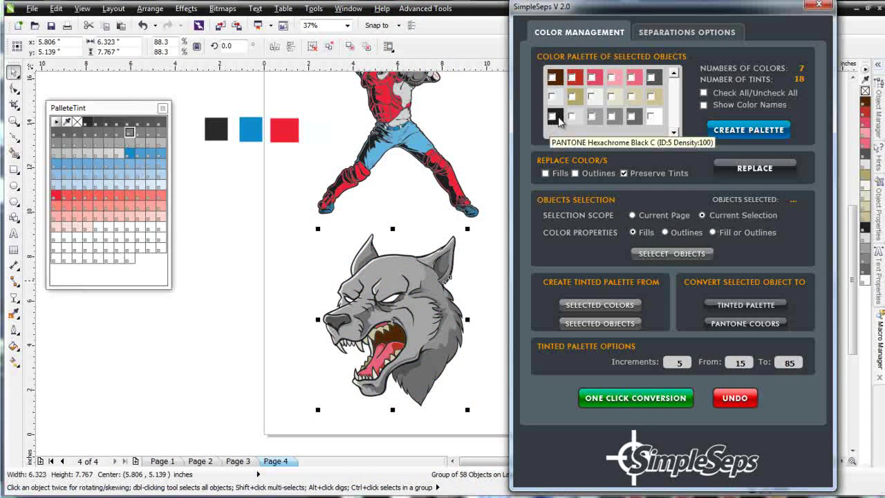
- Convert the wolf head to tints of red, PANTONE Hexachrome Black C and white with One Click Conversion, and ungroup it
left_click(572, 77)
left_click(651, 115)
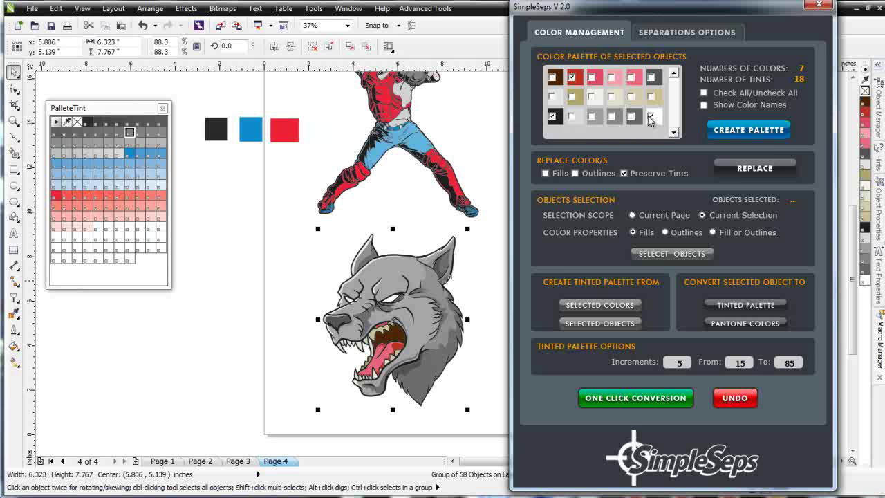
left_click(652, 399)
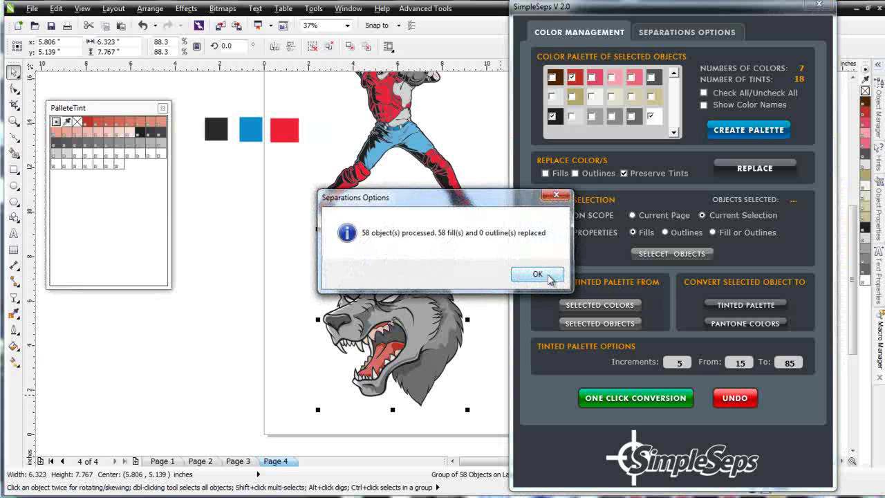
left_click(548, 277)
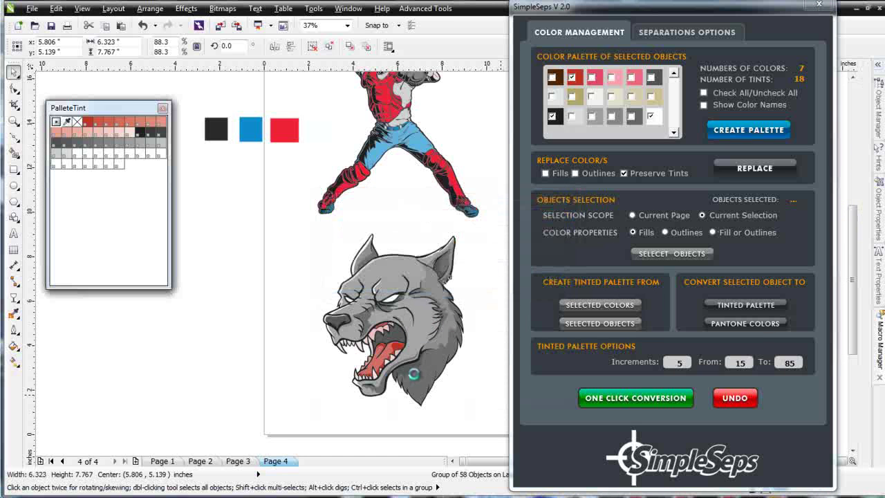
left_click(415, 374)
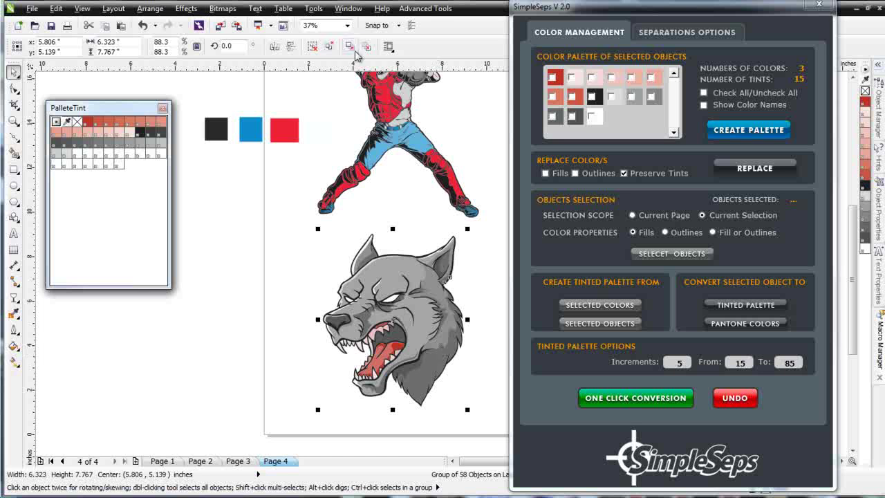
left_click(313, 47)
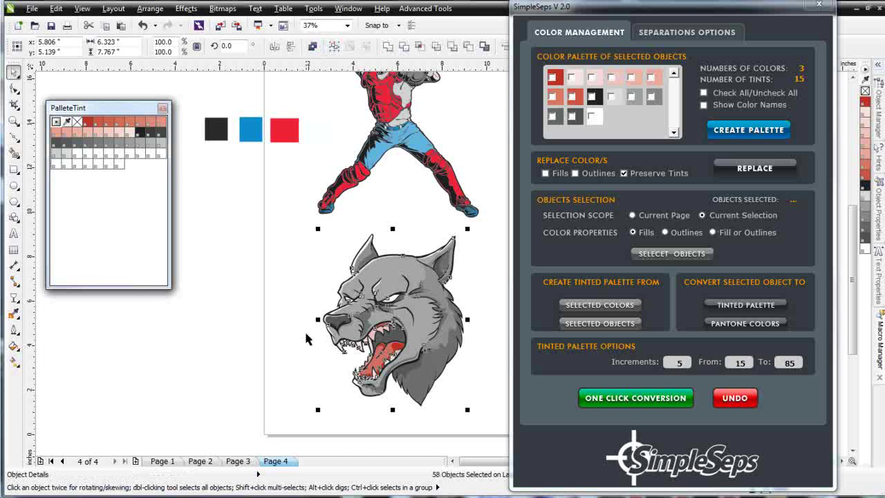
- Load the colors of the objects around the wolf's mouth into SimpleSeps and mark the four lightest pink tints for replacement
left_click_drag(295, 317, 412, 397)
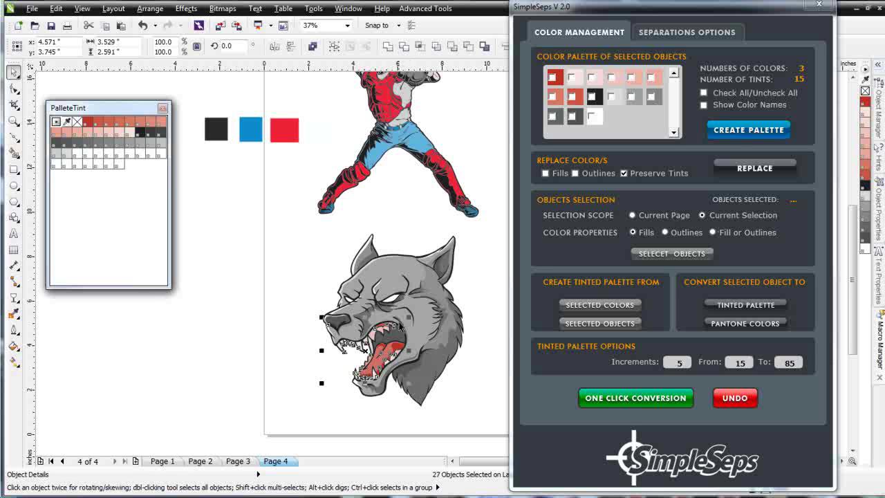
left_click(745, 130)
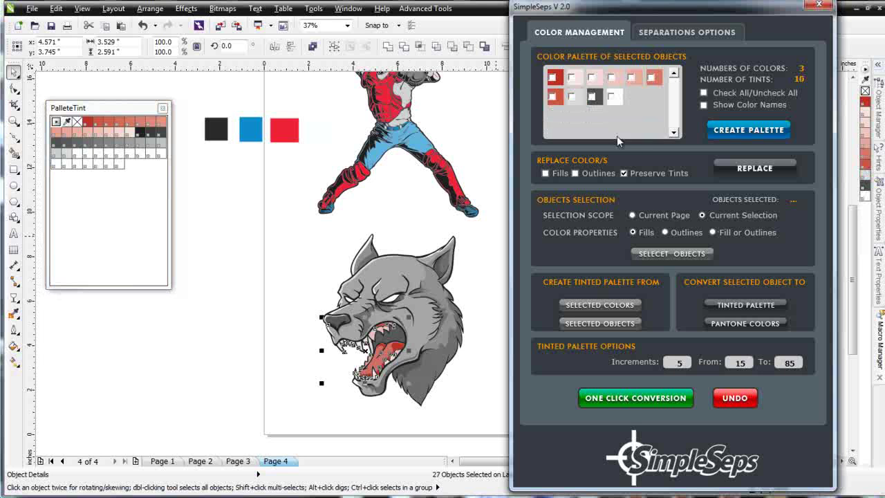
left_click(572, 76)
left_click(591, 77)
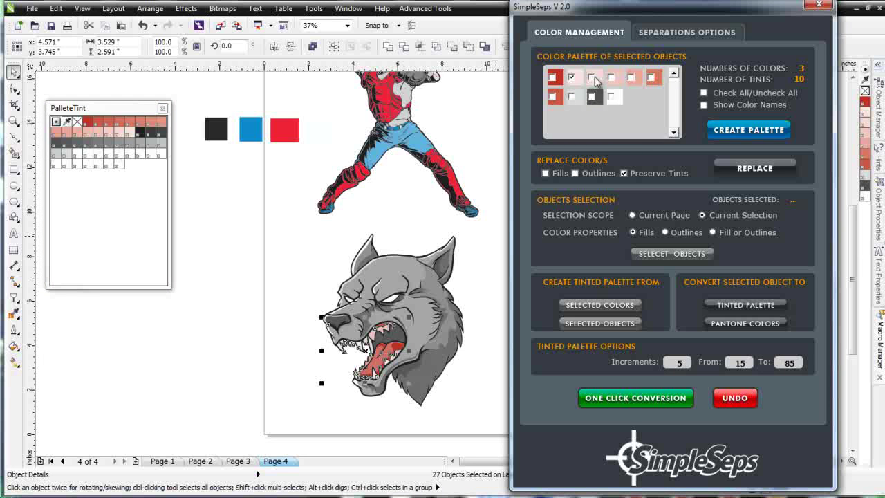
left_click(632, 79)
- Replace the marked pink fills with 100% PANTONE Trans. White from the PalleteTint palette, without preserving tints
left_click(546, 174)
left_click(624, 174)
left_click(776, 173)
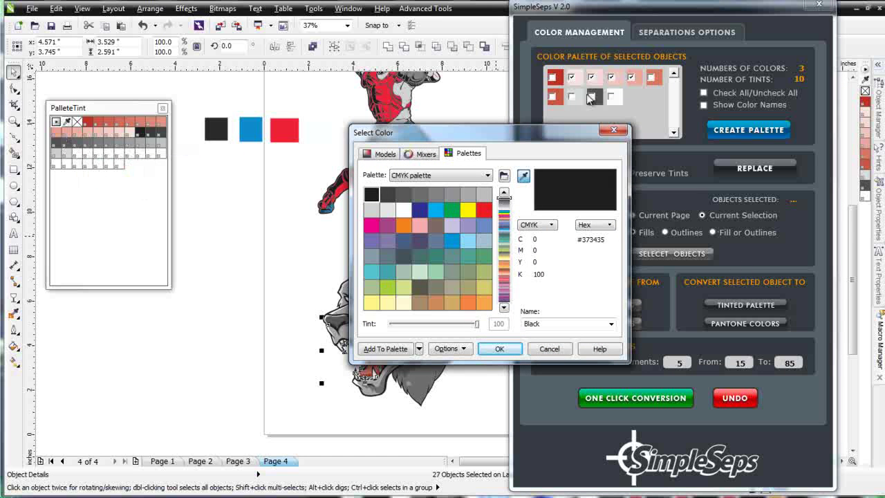
left_click(488, 177)
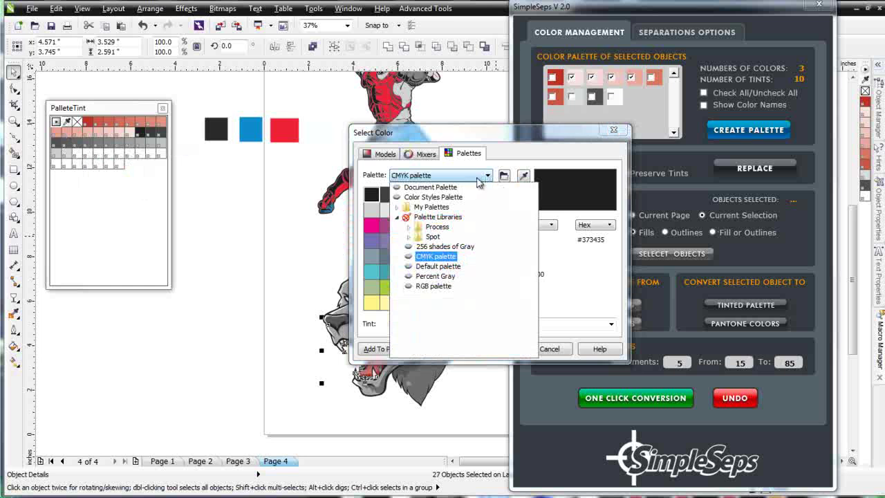
left_click(398, 208)
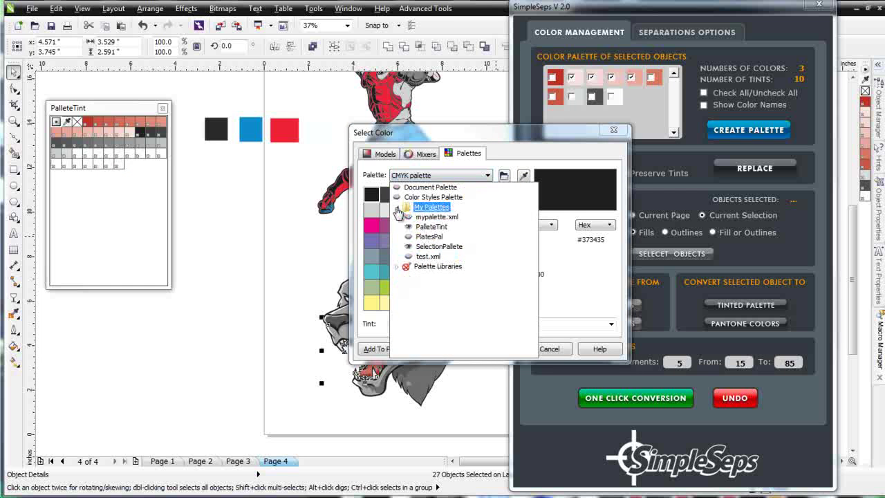
left_click(431, 226)
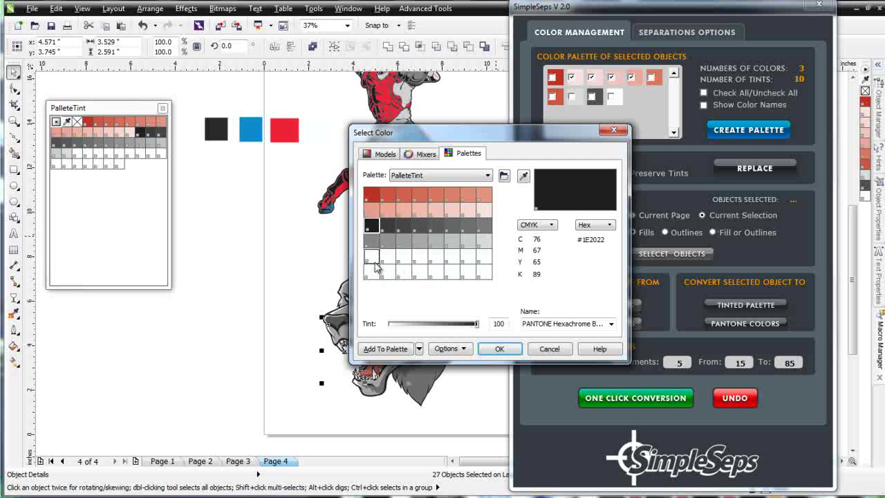
left_click(371, 257)
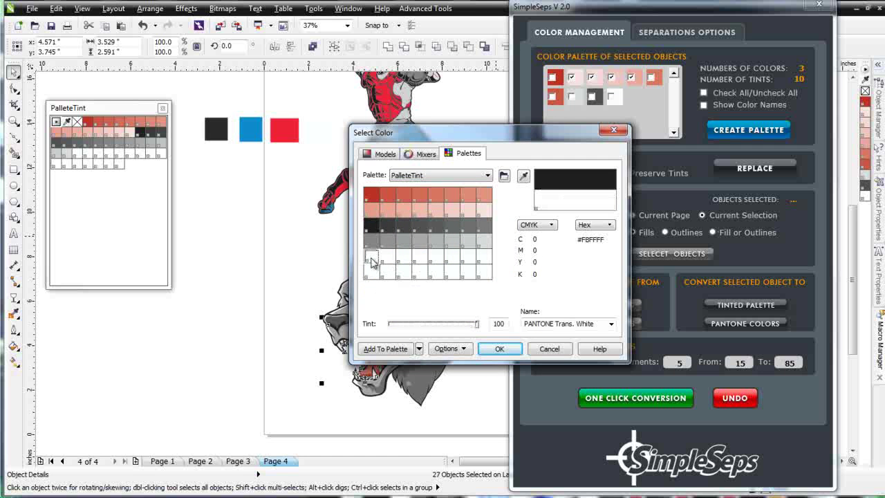
left_click(499, 350)
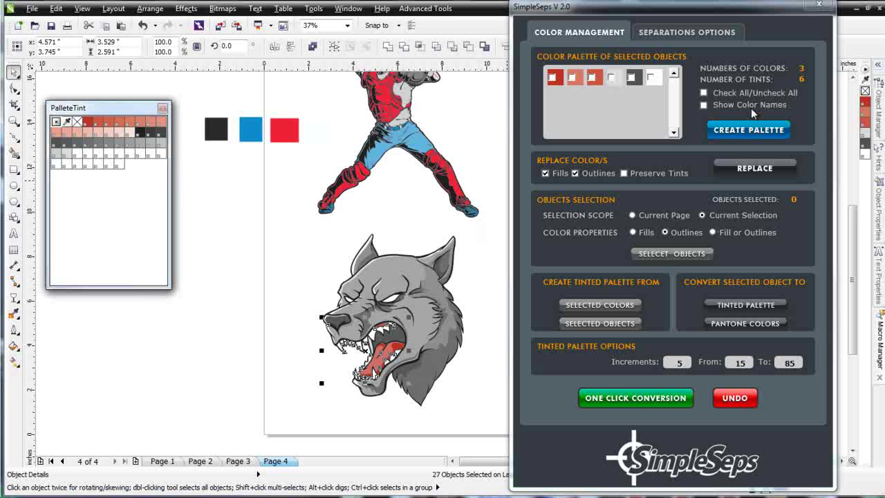
- Close SimpleSeps, then select all the wolf head objects and move them about 0.4 inches to the right
left_click(819, 5)
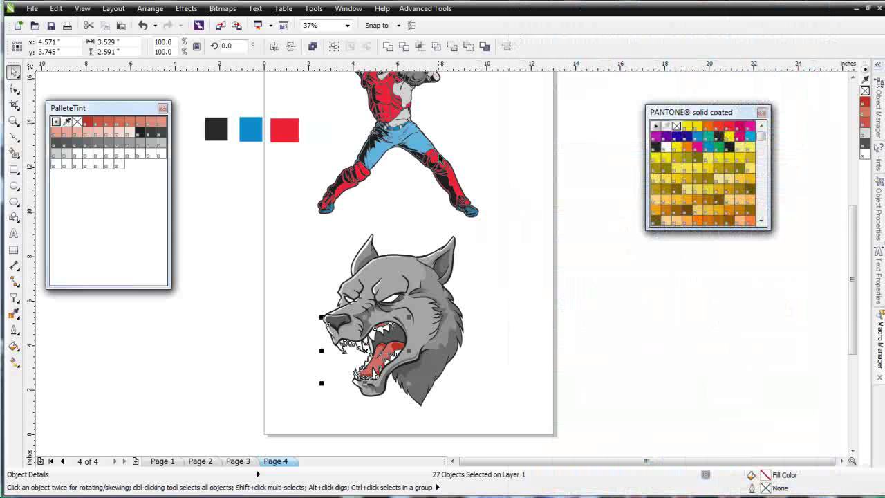
left_click(504, 406)
left_click_drag(506, 410, 276, 232)
left_click_drag(429, 344, 437, 340)
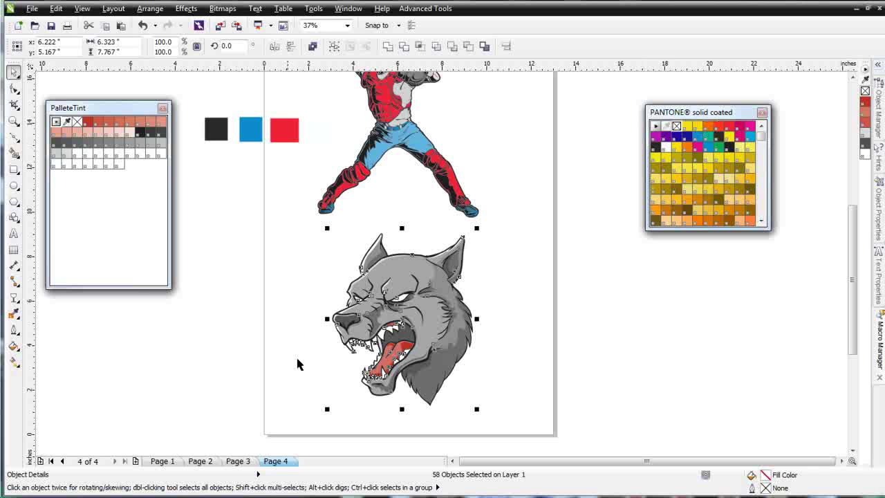
- Return to page 1 to examine the tint and halftone charts
left_click(164, 462)
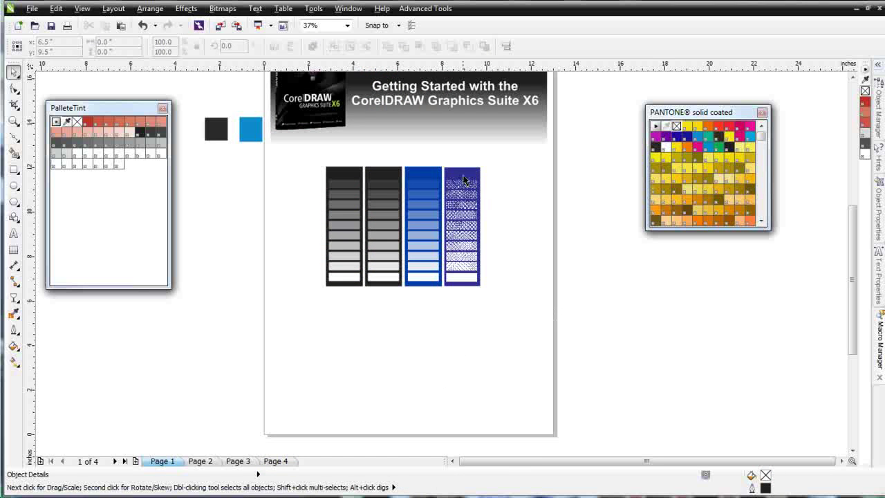